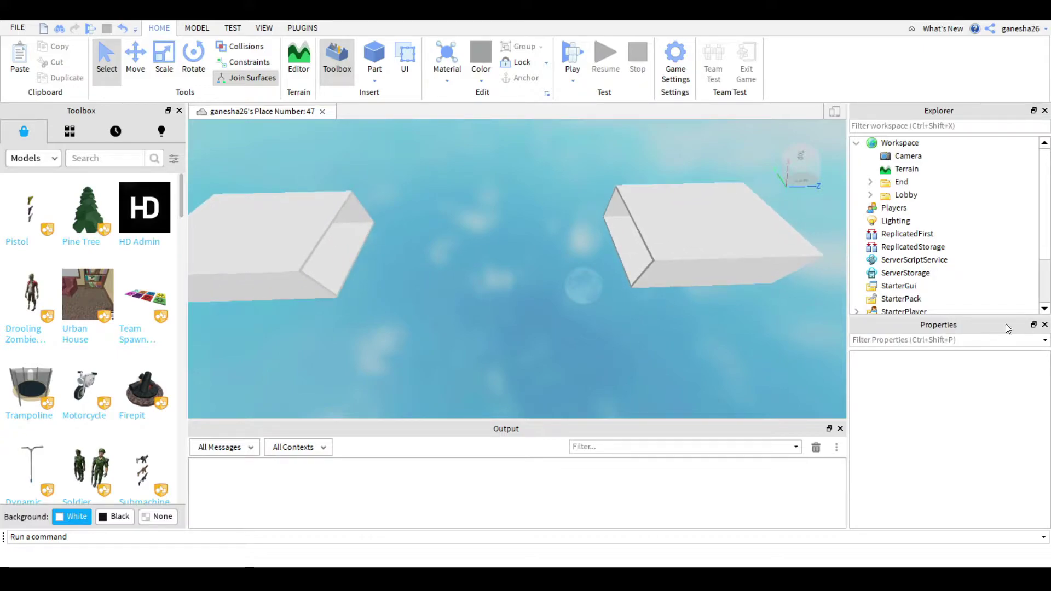
Add a folder to ReplicatedStorage and name it Floors.
key(s)
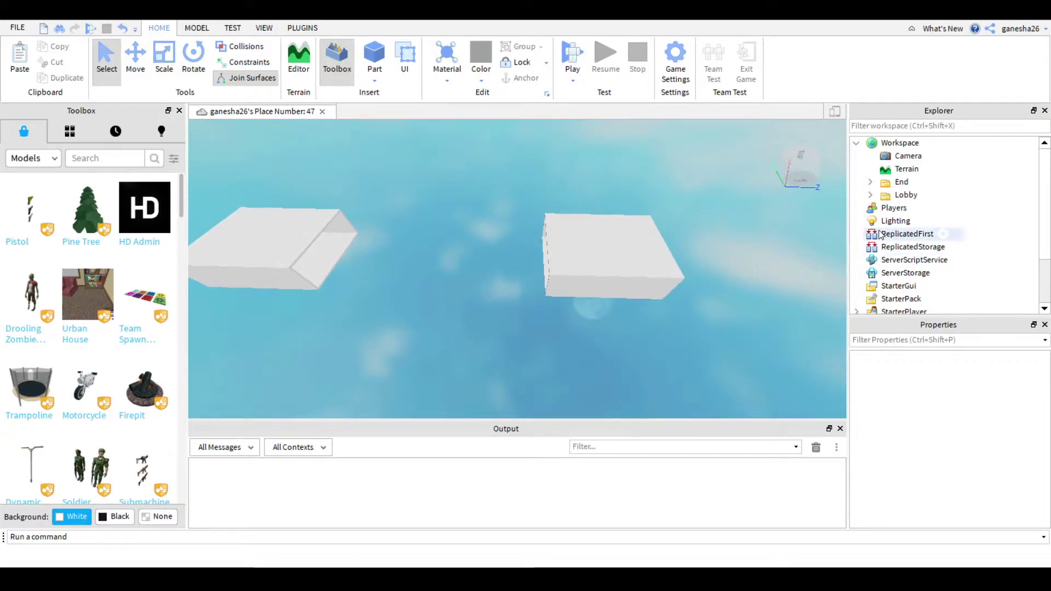
click(912, 247)
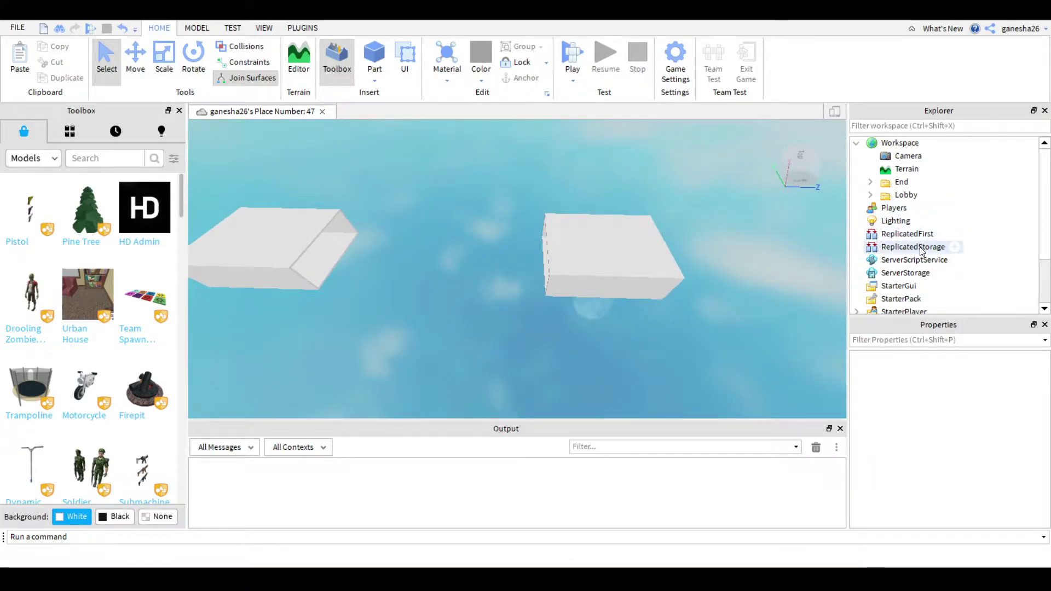
click(898, 313)
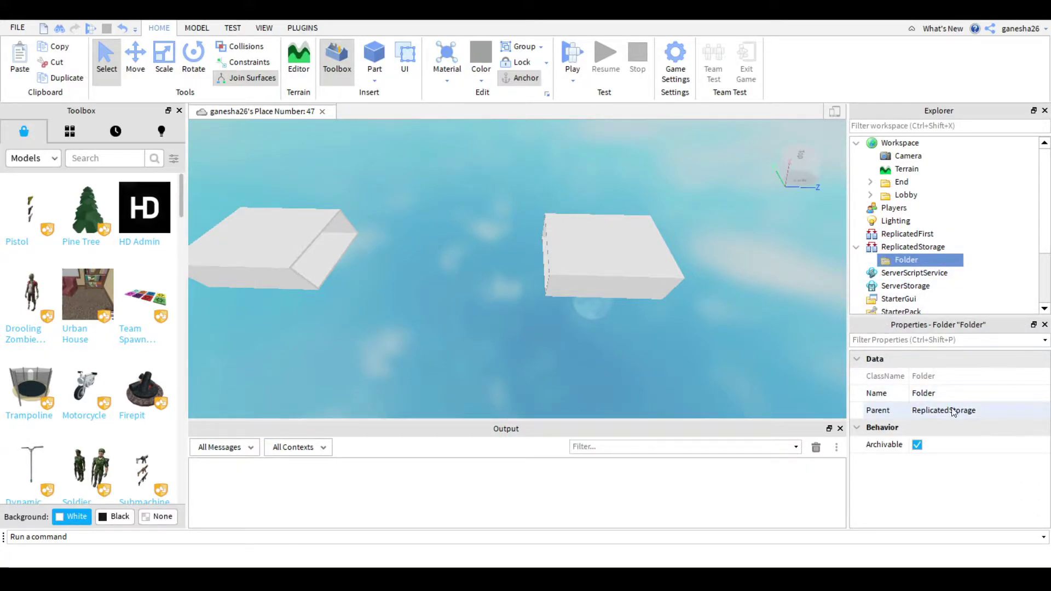
click(956, 393)
text(Floors)
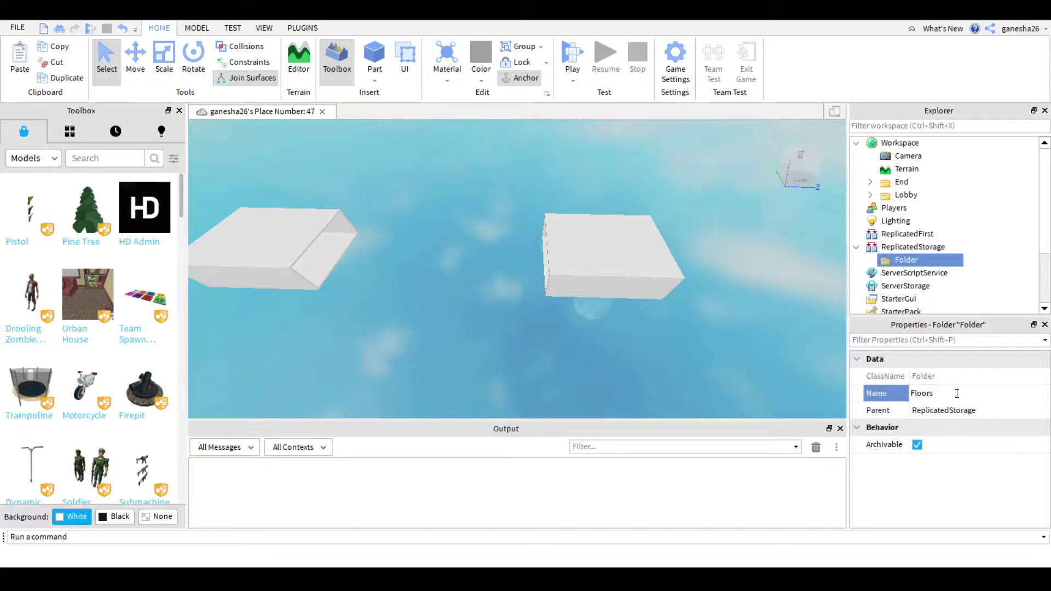
key(Return)
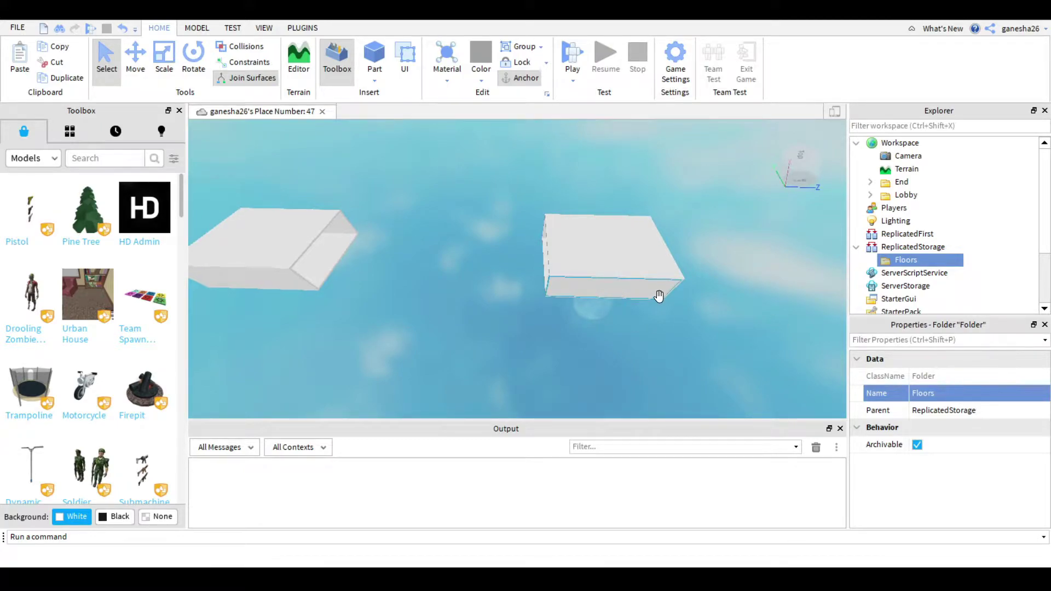
key(a)
scroll(515, 254, down, 2)
scroll(514, 254, up, 1)
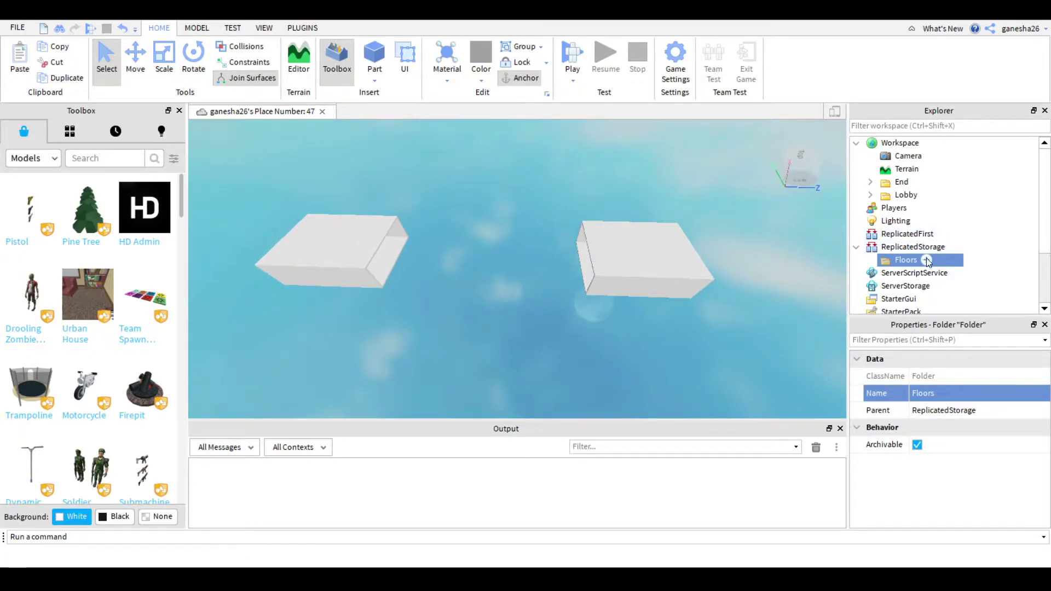
mouse_move(921, 265)
click(898, 234)
click(907, 262)
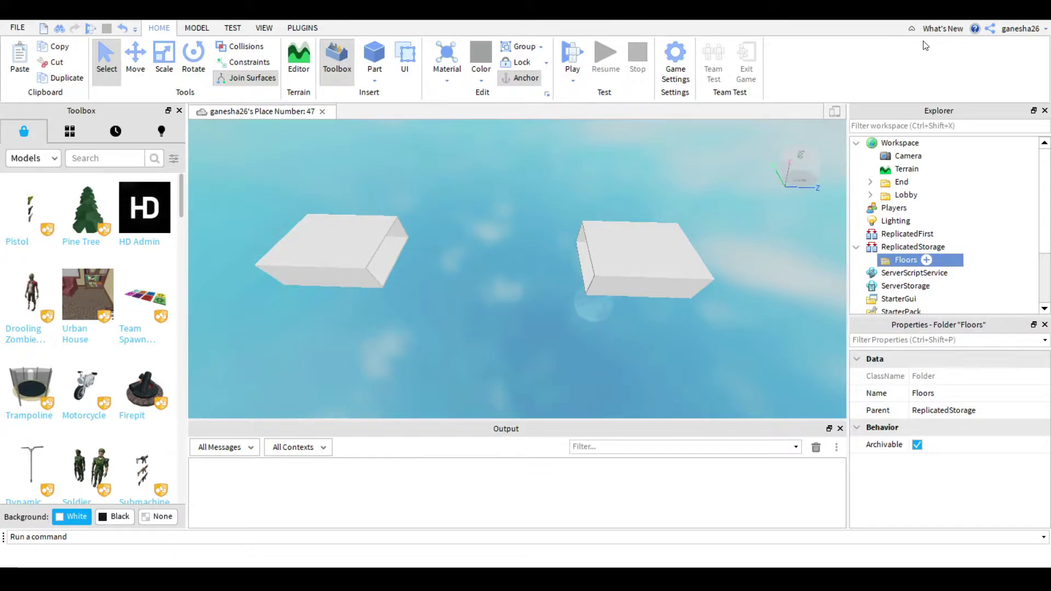
key(ctrl+shift+v)
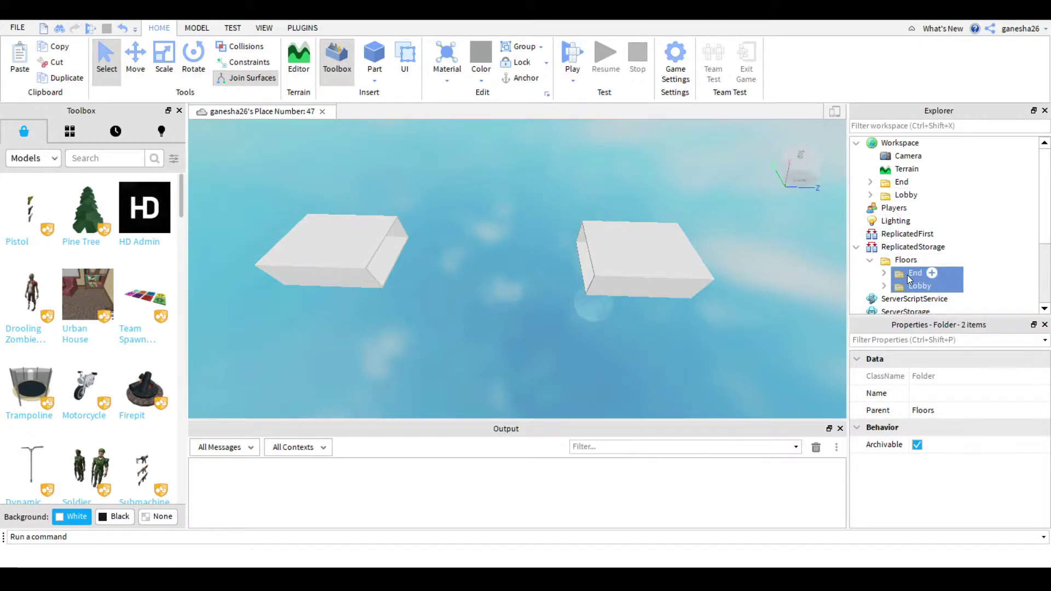
key(Delete)
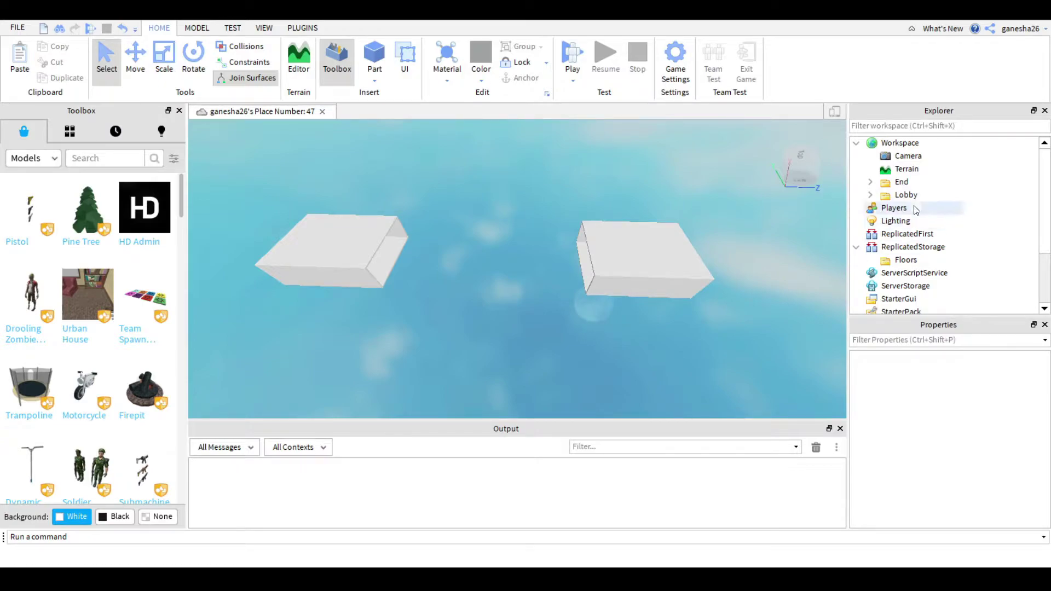
Paste the copied Floor1 model into the Floors folder in ReplicatedStorage.
click(907, 261)
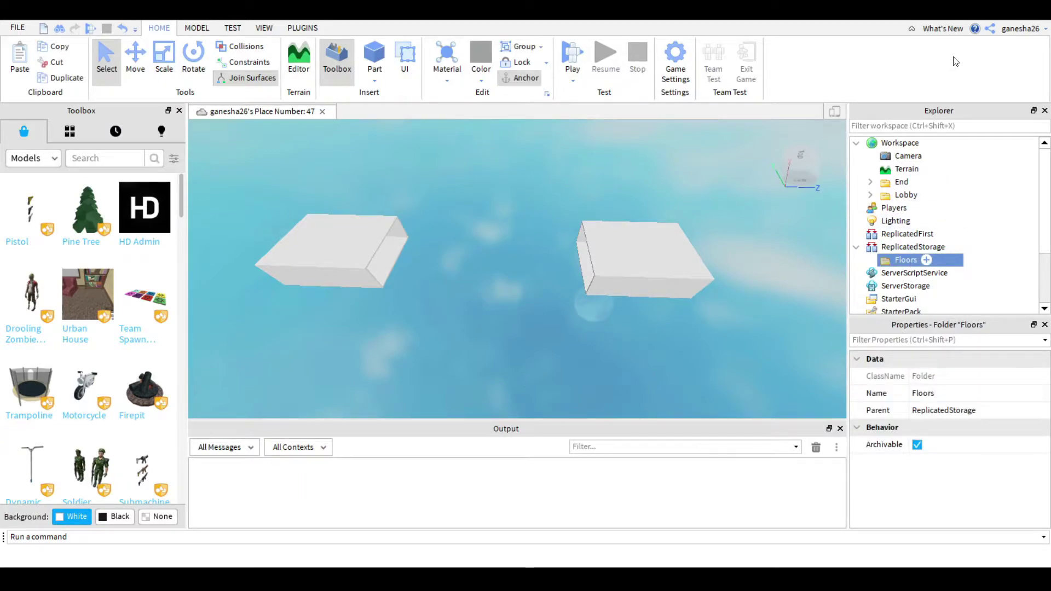
key(ctrl+shift+v)
click(917, 262)
right_drag(707, 311, 723, 313)
Move the Floor1 model from Floors into the Workspace and examine its room from several sides.
drag(919, 273, 903, 143)
scroll(690, 281, up, 10)
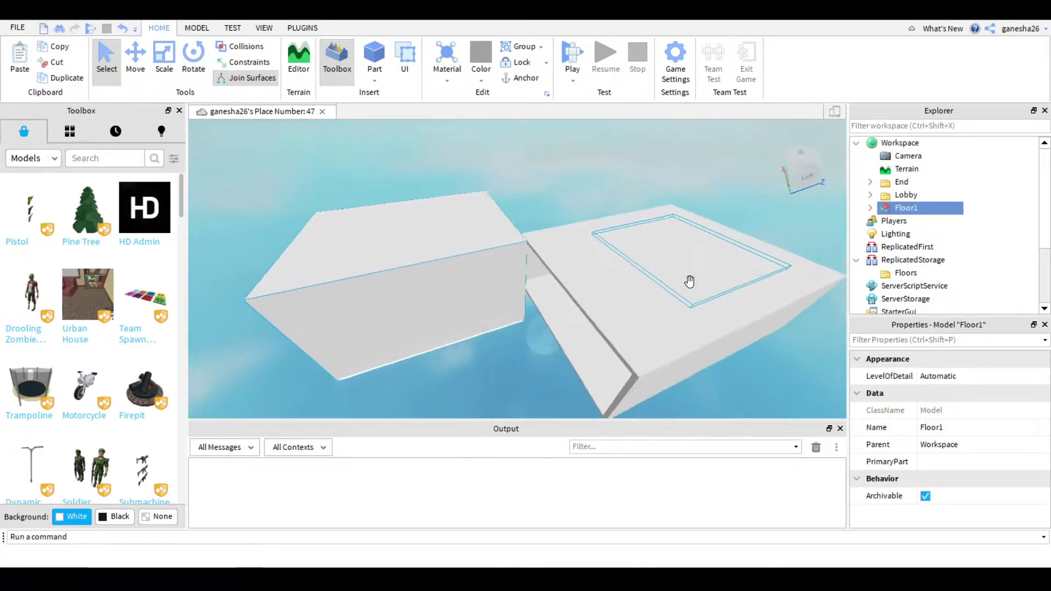
scroll(477, 274, up, 10)
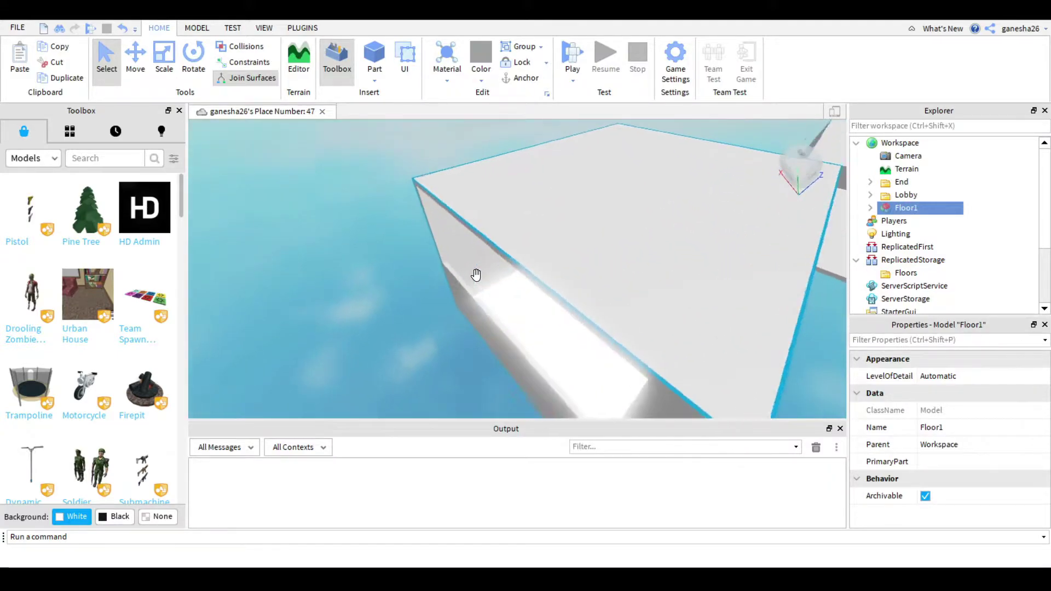
scroll(476, 275, up, 4)
scroll(526, 284, down, 8)
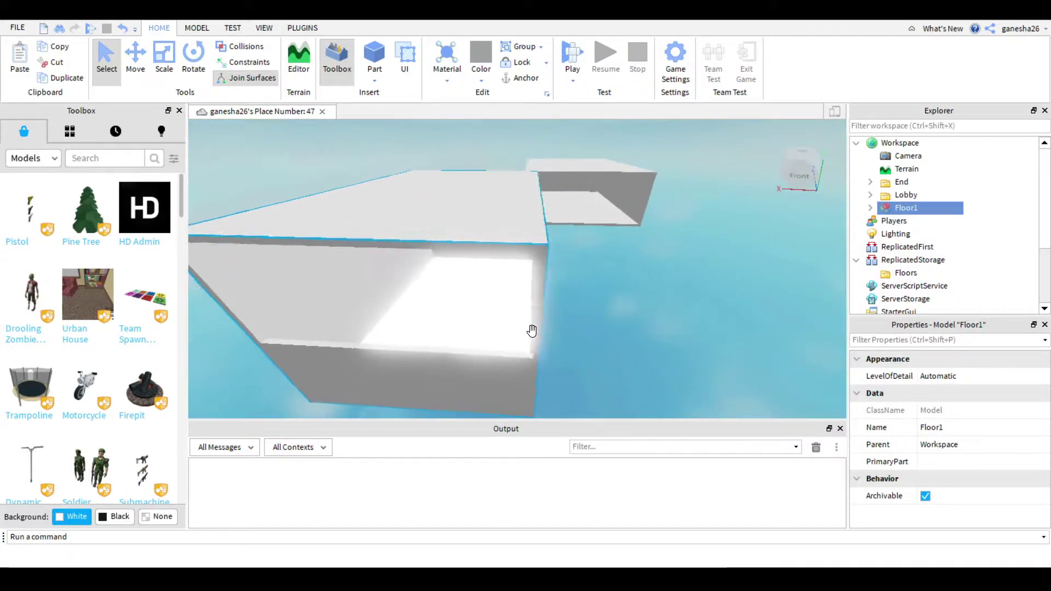
scroll(544, 333, up, 4)
scroll(544, 333, down, 10)
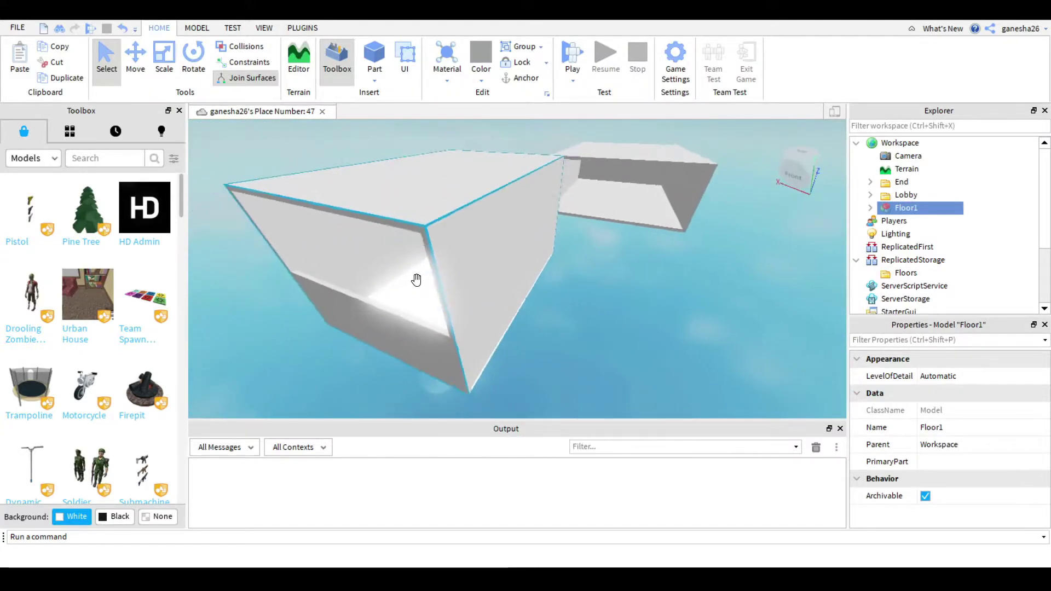
click(662, 335)
scroll(629, 323, up, 4)
right_drag(587, 237, 591, 249)
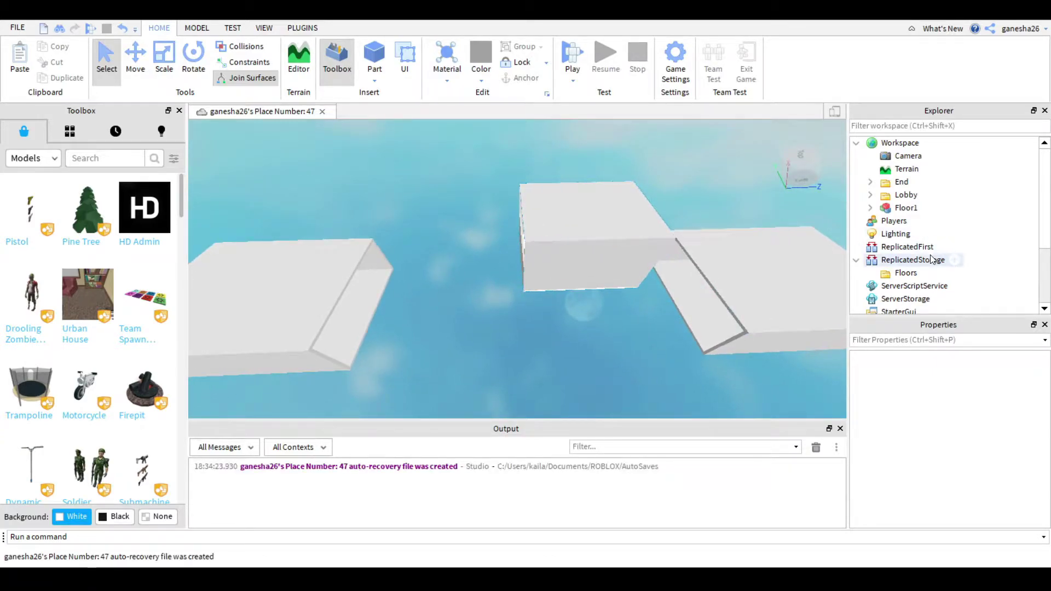
Return the Floor1 model from the Workspace to the Floors folder in ReplicatedStorage.
drag(898, 208, 906, 272)
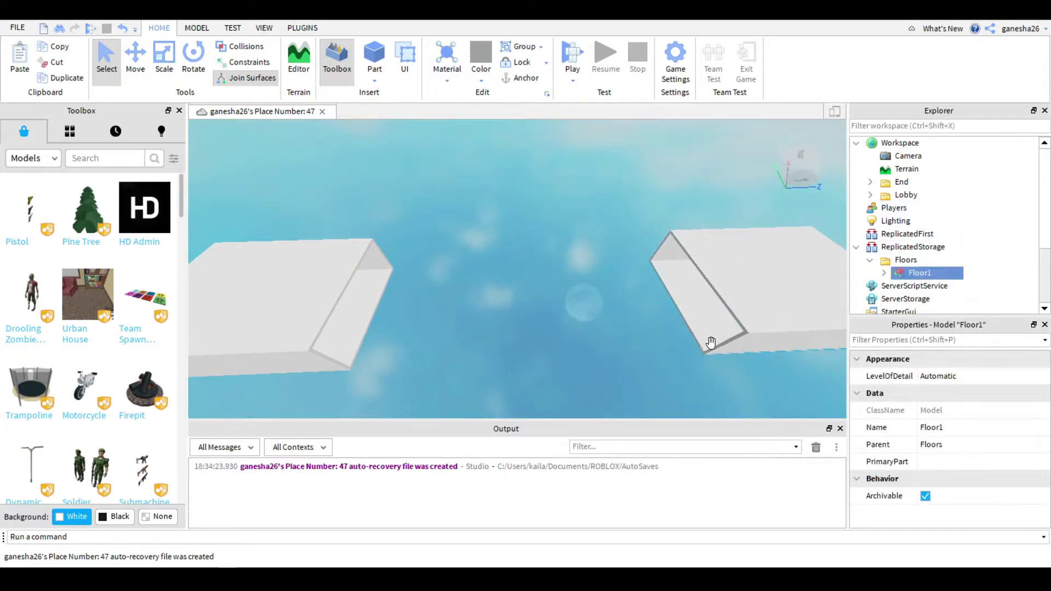
click(659, 363)
key(s)
key(d)
click(910, 274)
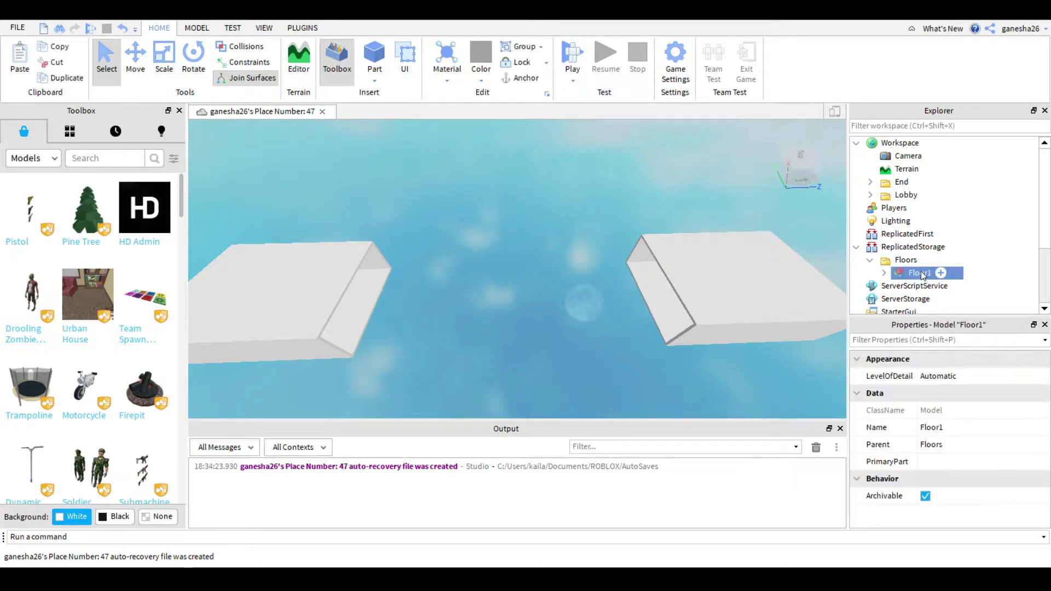
click(612, 378)
Move the Floor1 model out of the Floors folder into the Workspace for editing.
drag(919, 272, 900, 143)
scroll(563, 268, up, 3)
scroll(563, 268, up, 8)
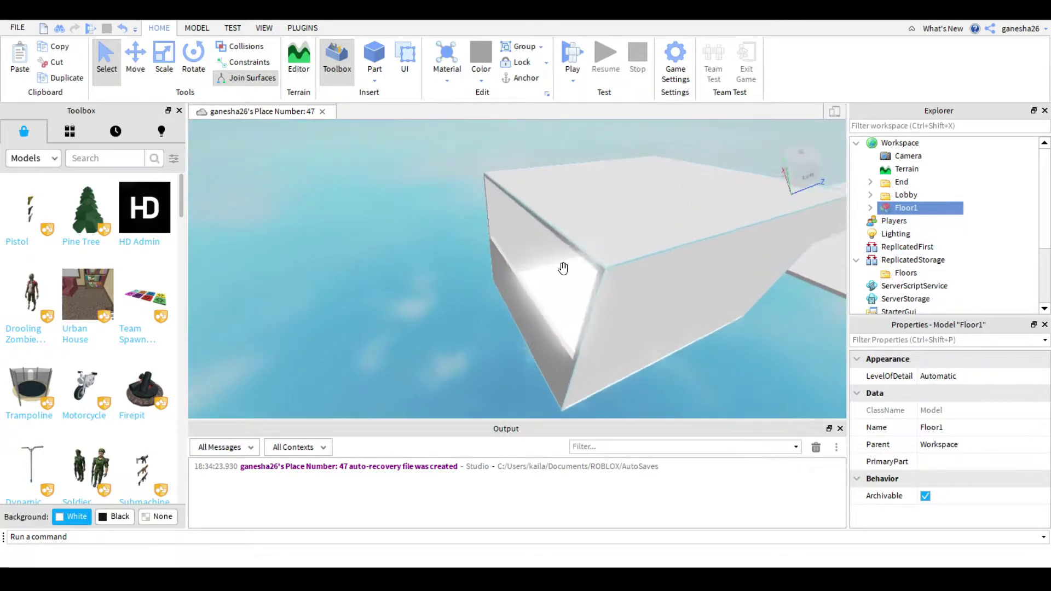
Insert a part inside Floor1's room and scale it into a long narrow beam running from end to end.
click(376, 61)
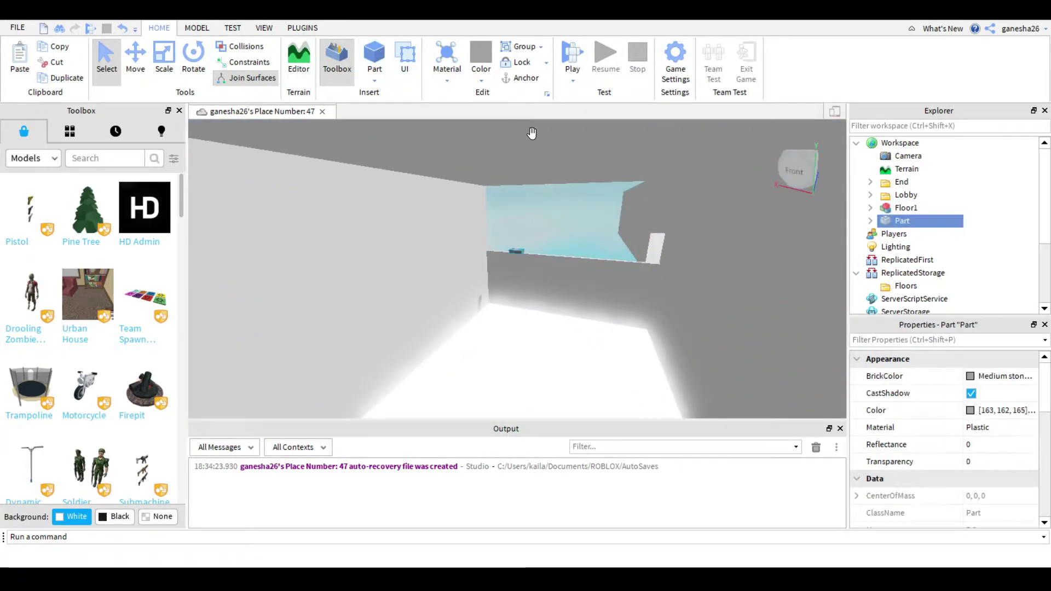
scroll(526, 211, up, 4)
click(164, 62)
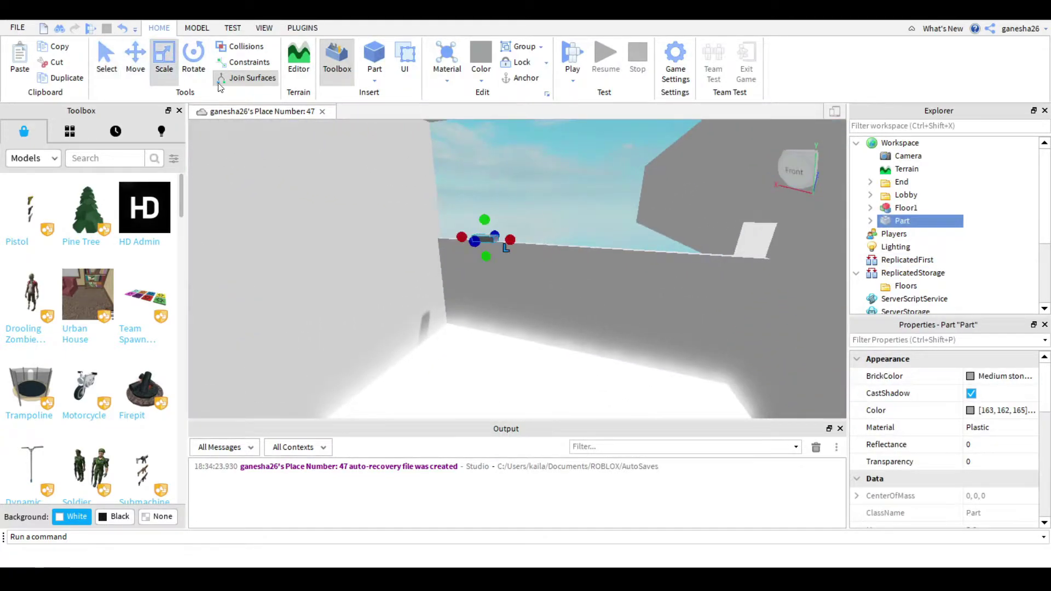
drag(510, 239, 622, 247)
drag(461, 235, 495, 376)
scroll(525, 334, down, 3)
right_drag(495, 376, 494, 378)
scroll(494, 379, down, 3)
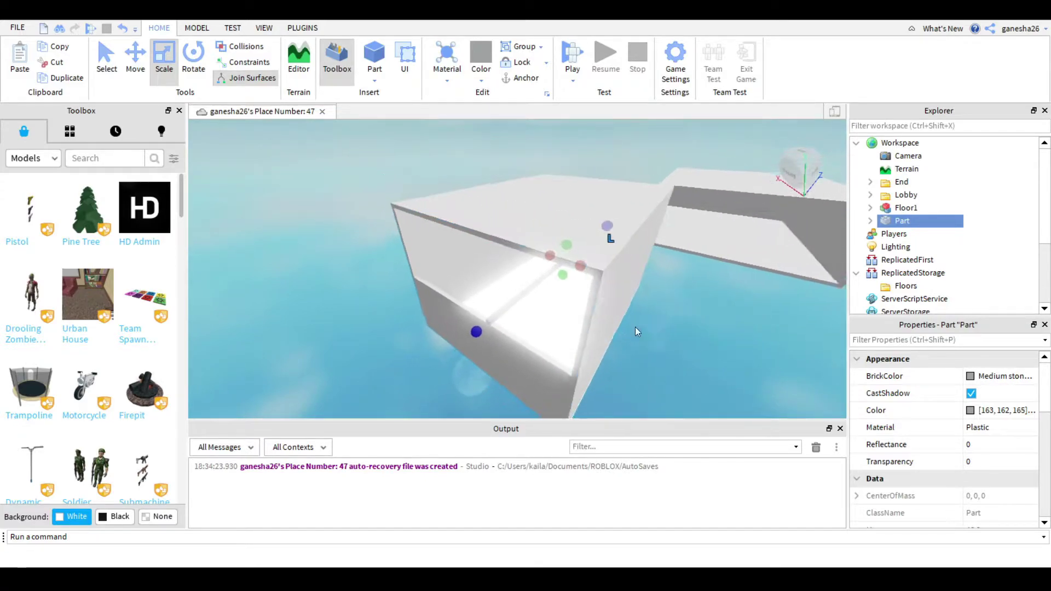
Add a folder named Obby to the Floor1 model and put the new beam part in it.
drag(896, 226, 915, 277)
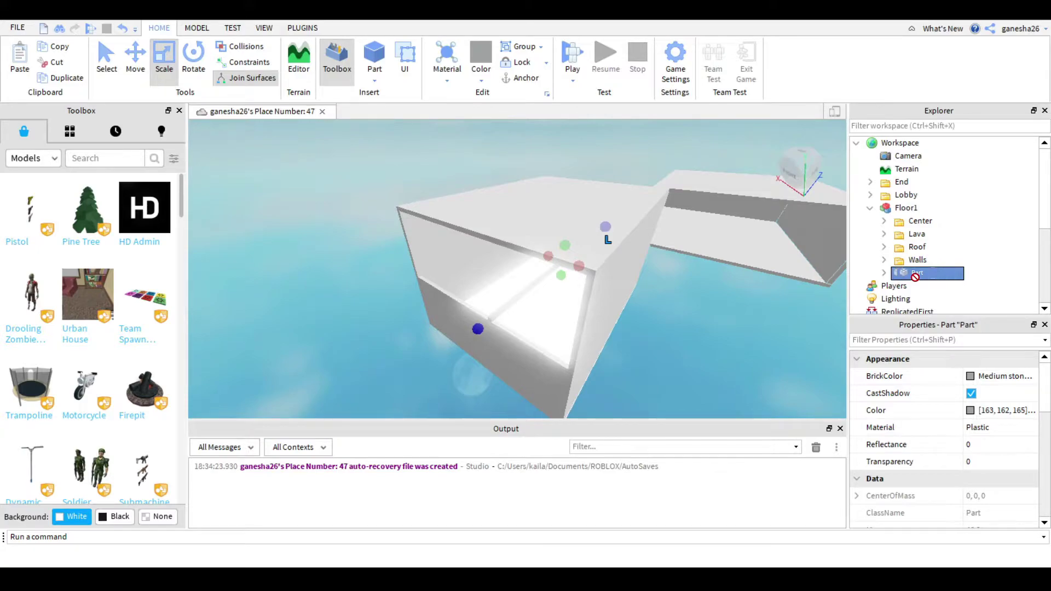
click(901, 209)
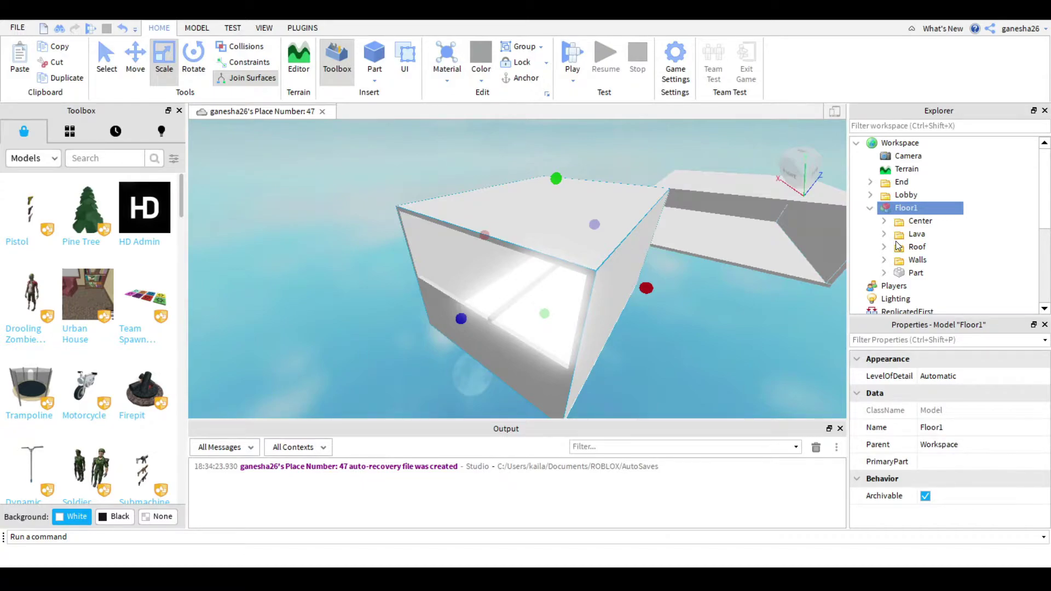
click(940, 208)
click(917, 241)
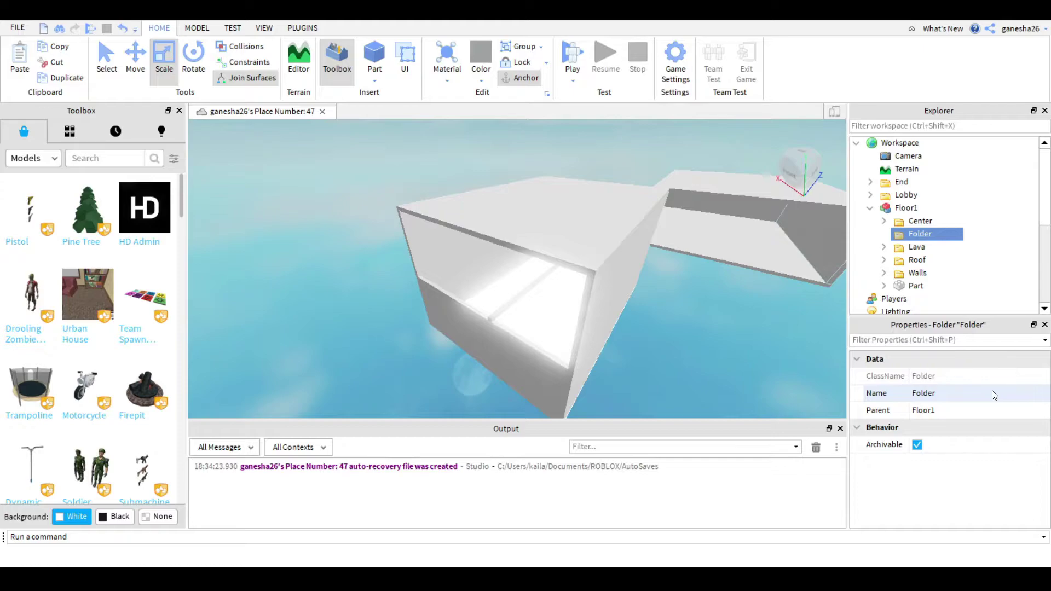
click(993, 392)
text(O)
key(Return)
drag(913, 285, 928, 238)
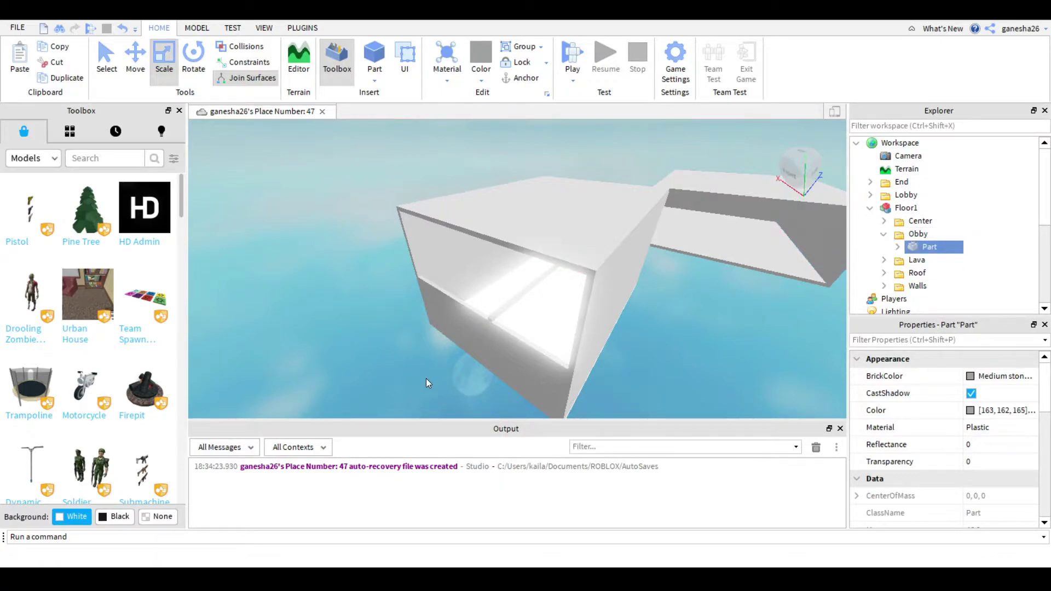
Duplicate the Floor1 model and move one copy into ServerScriptService.
click(426, 383)
scroll(620, 282, up, 3)
scroll(627, 292, down, 2)
scroll(627, 292, down, 3)
right_drag(628, 294, 627, 292)
click(884, 234)
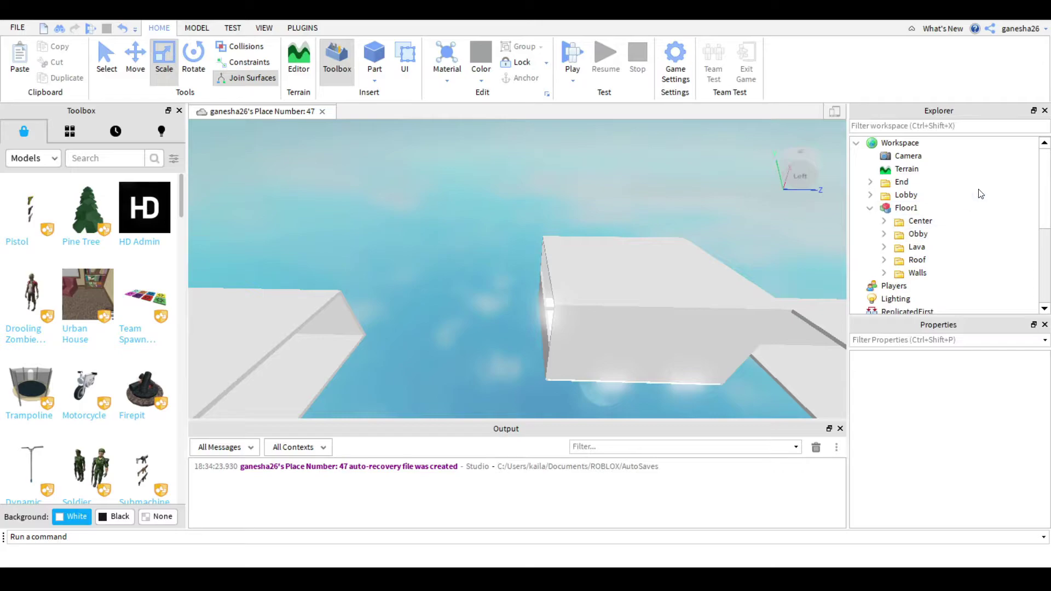
scroll(970, 198, down, 2)
scroll(714, 264, down, 3)
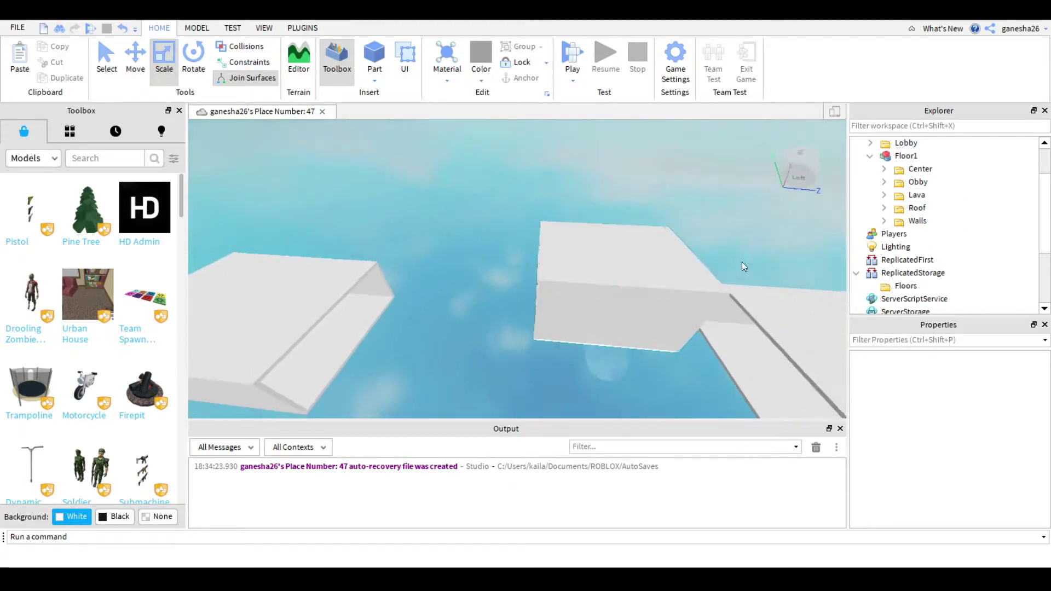
click(903, 159)
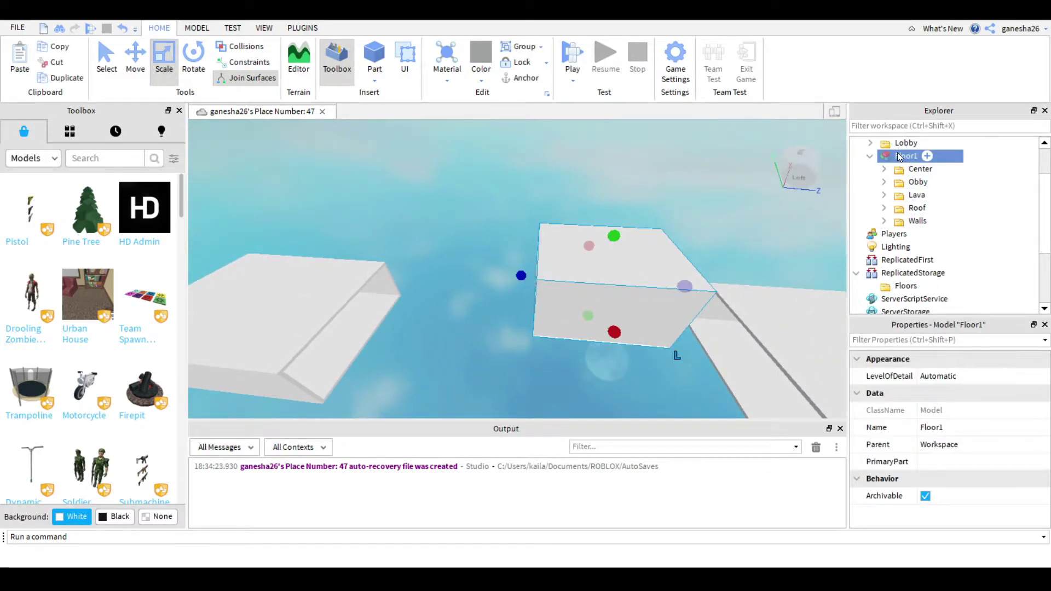
key(ctrl+d)
drag(906, 159, 920, 221)
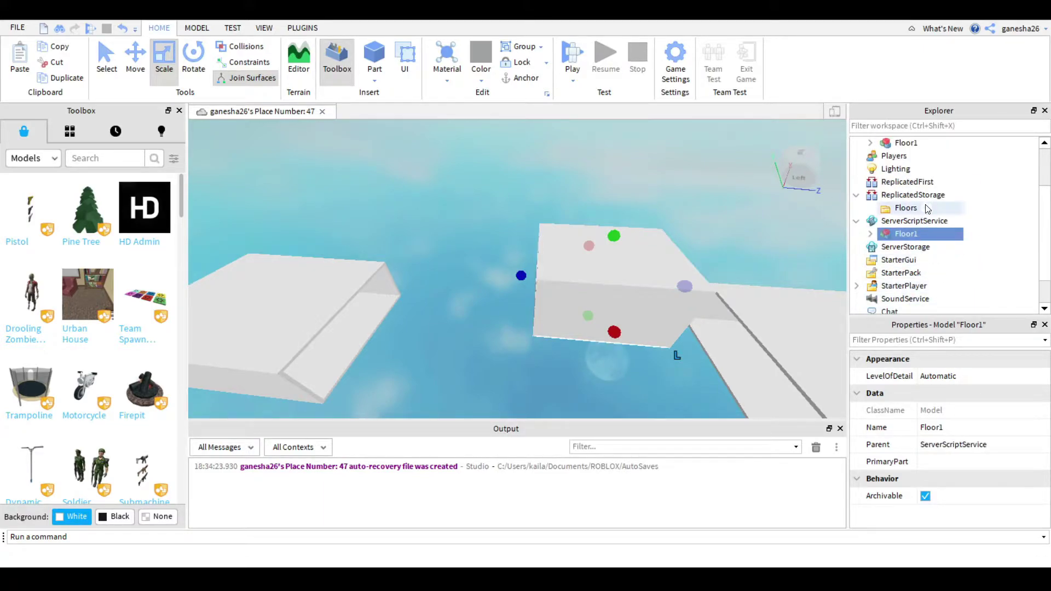
Rename the Floor1 model remaining in the Workspace as Floor2.
scroll(926, 208, up, 1)
click(881, 185)
click(906, 183)
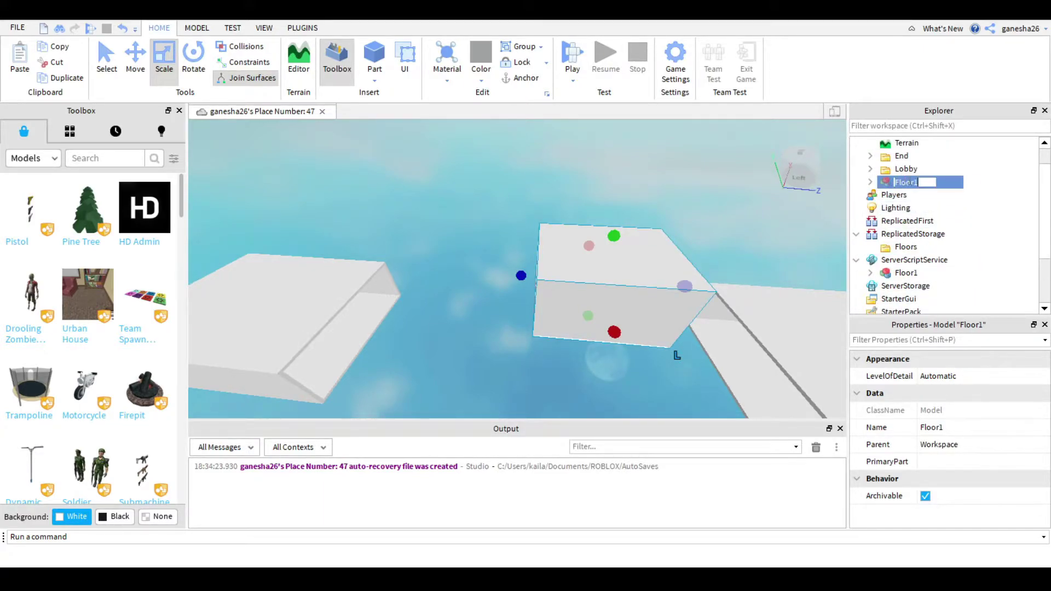
text(22)
key(Return)
Widen the beam part in Floor2's Obby folder towards one side wall to make a broad walkway.
right_drag(825, 254, 393, 258)
key(w)
key(f)
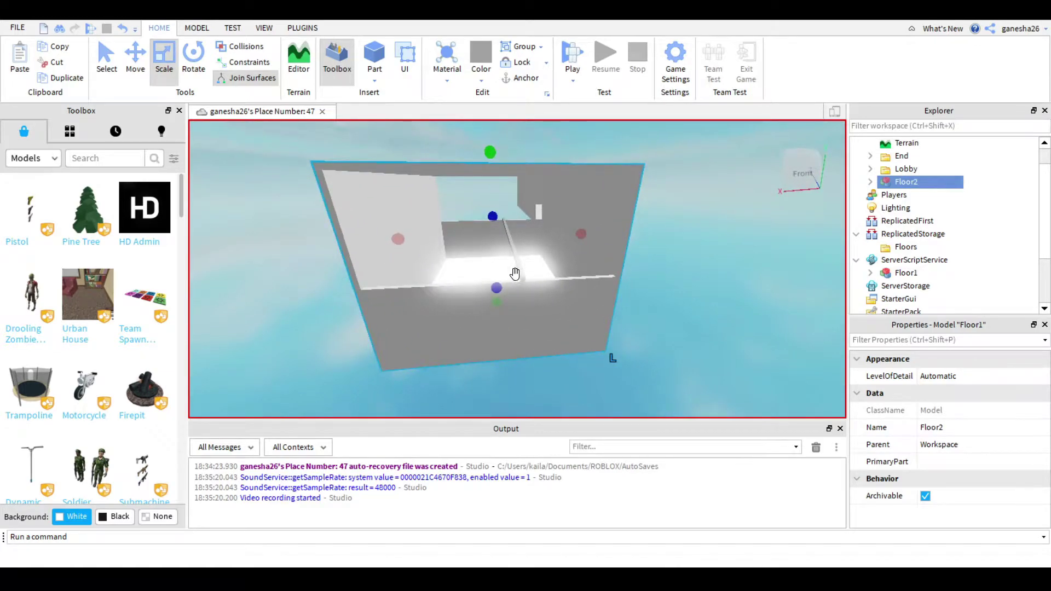
scroll(678, 225, up, 2)
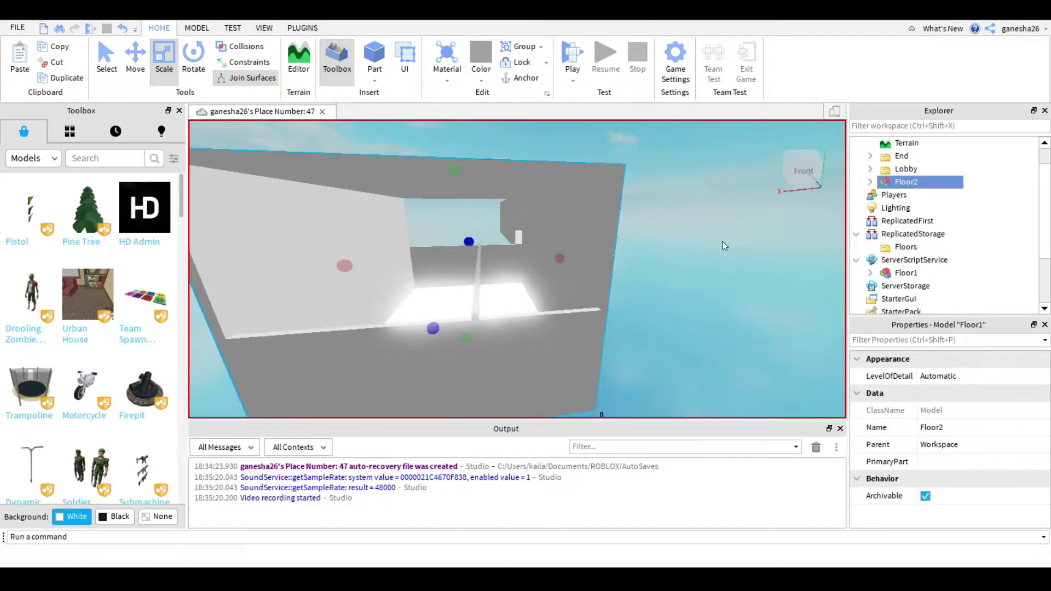
click(871, 182)
click(883, 221)
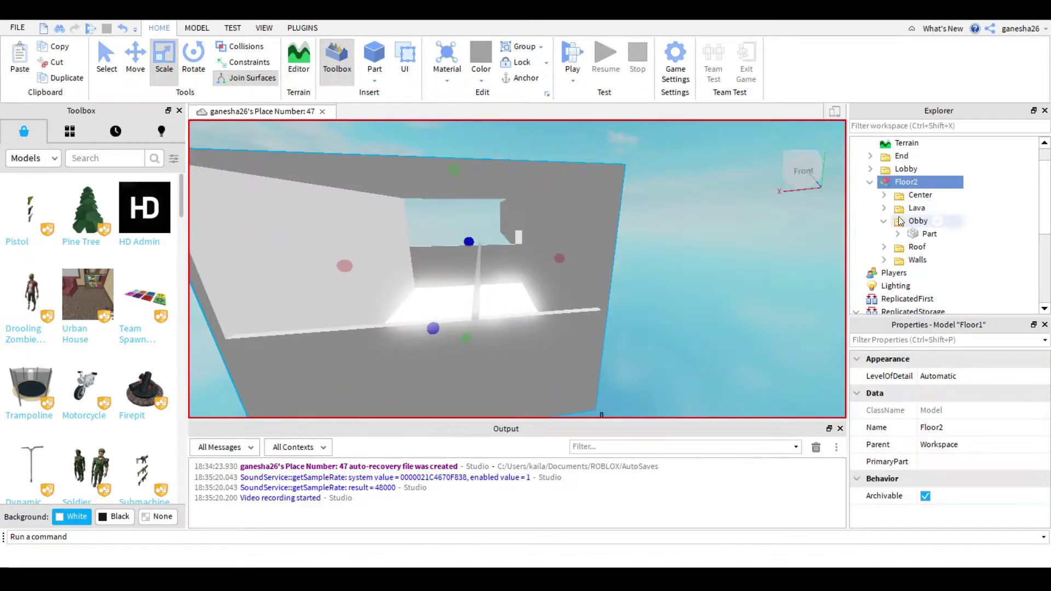
click(917, 238)
drag(467, 267, 413, 271)
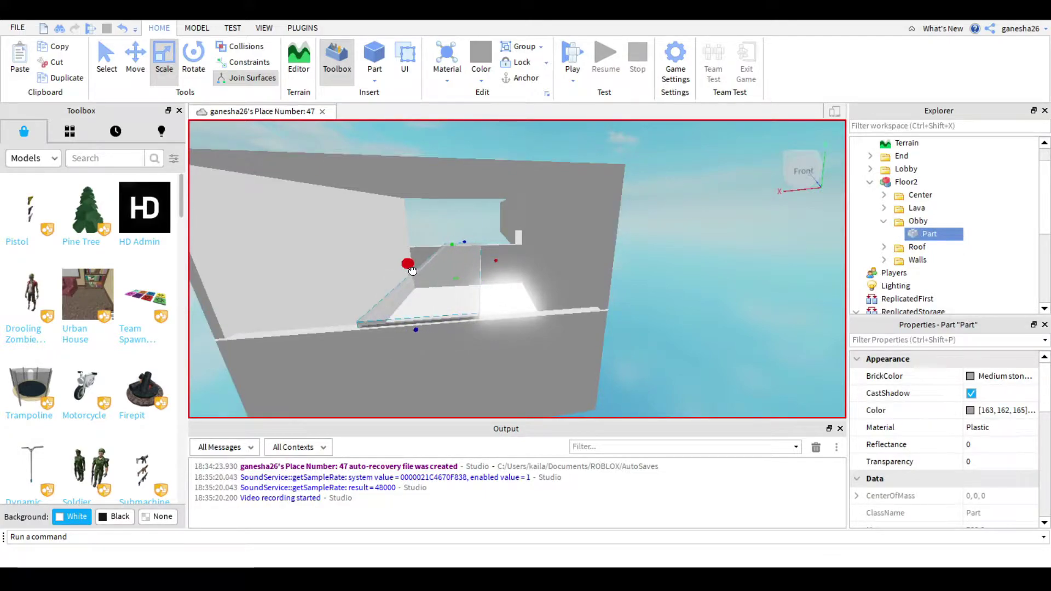
click(662, 300)
scroll(662, 300, down, 4)
right_drag(662, 300, 662, 301)
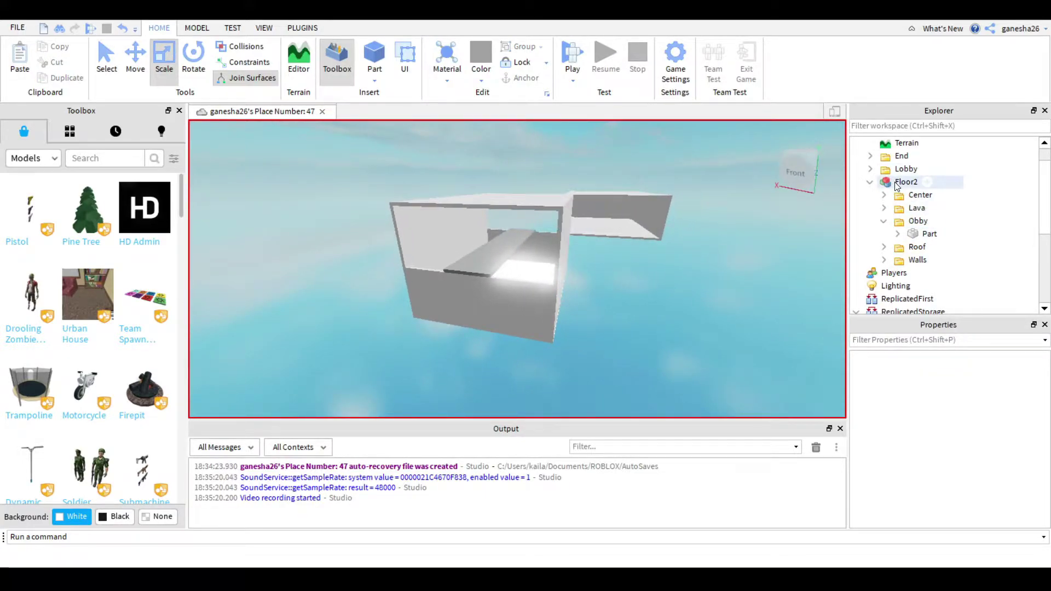
Move the Floor1 and Floor2 models into the Floors folder in ReplicatedStorage.
drag(896, 186, 916, 262)
drag(909, 210, 931, 169)
click(666, 338)
right_drag(666, 338, 664, 344)
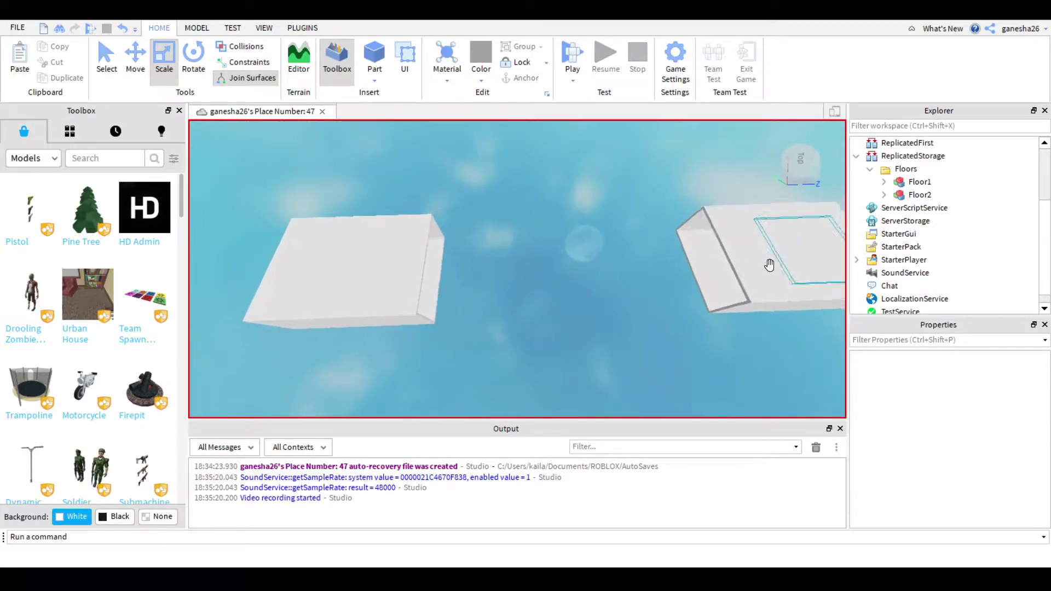
scroll(887, 241, up, 3)
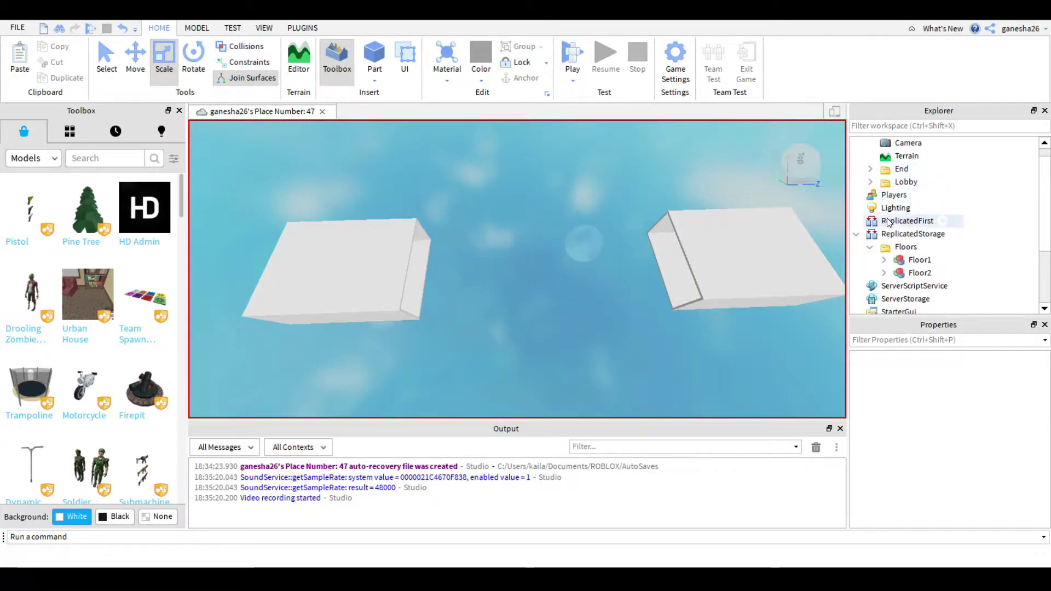
Add a script named Main to ServerScriptService and clear its default code.
click(856, 234)
click(900, 247)
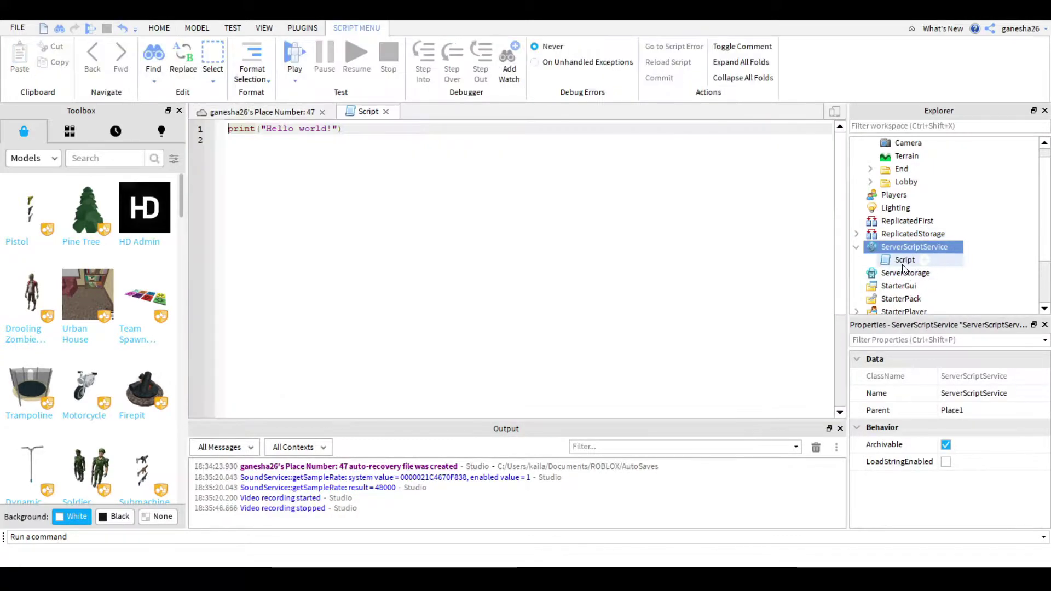
click(951, 412)
text(Main)
key(Return)
key(ctrl+a)
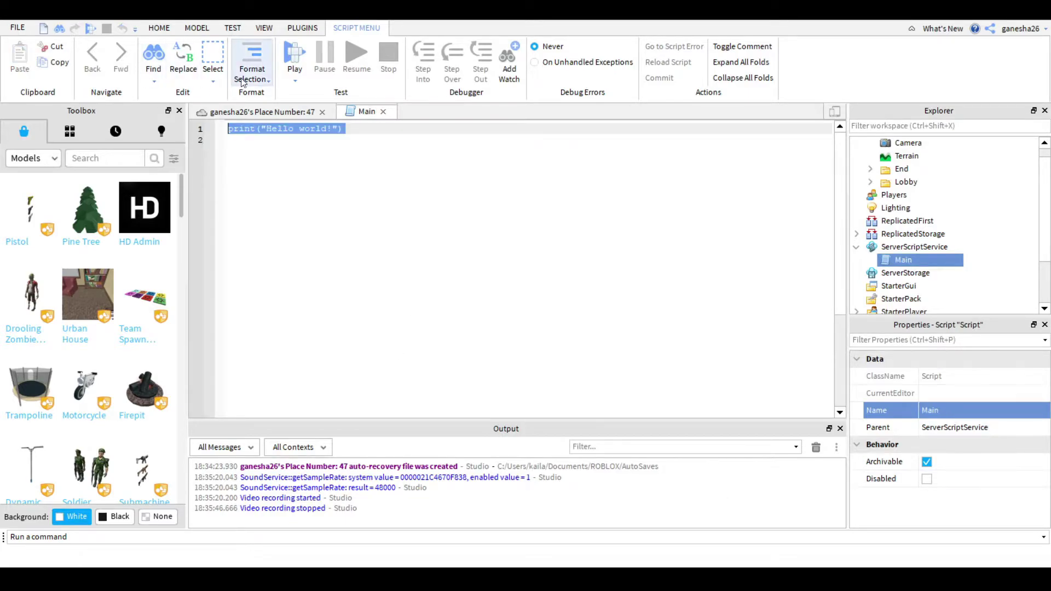
key(BackSpace)
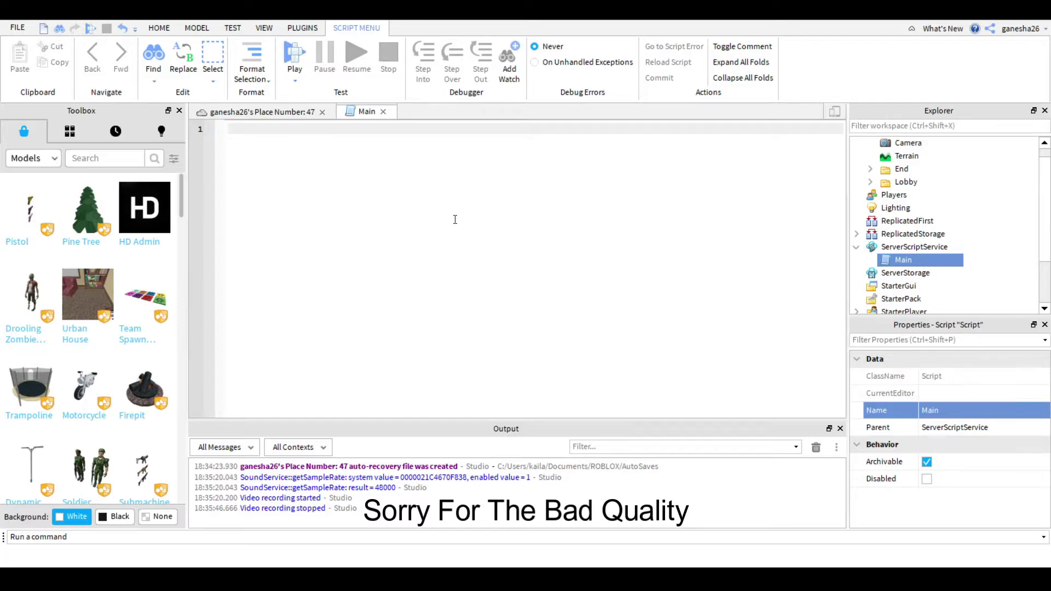
In the Main script, declare a local variable floors that refers to game.ReplicatedStorage.Floors.
text(local)
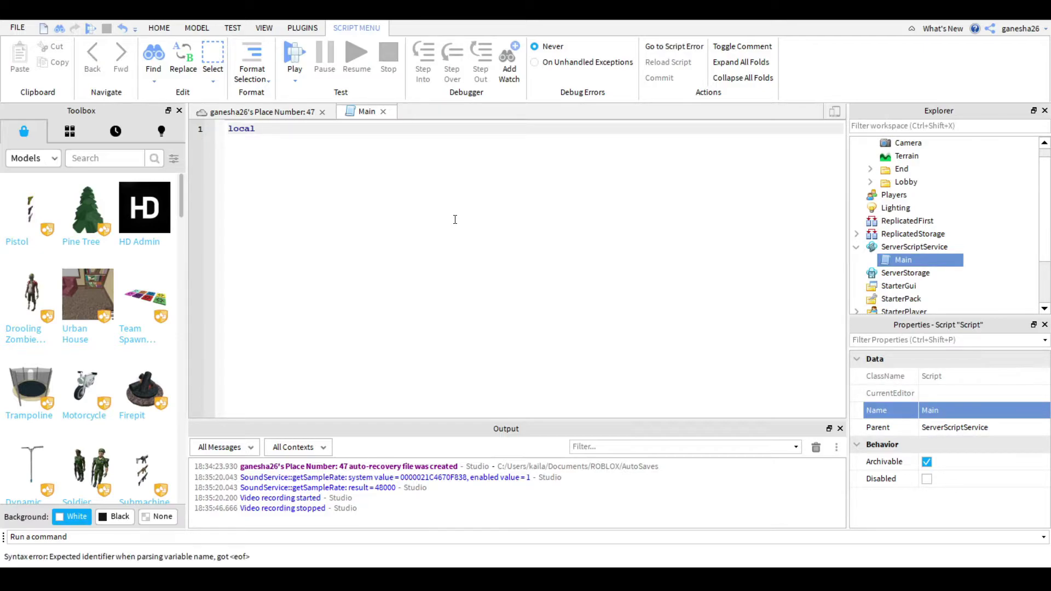
key(BackSpace)
key(BackSpace)
text(ors = game.ReplicatedStorage)
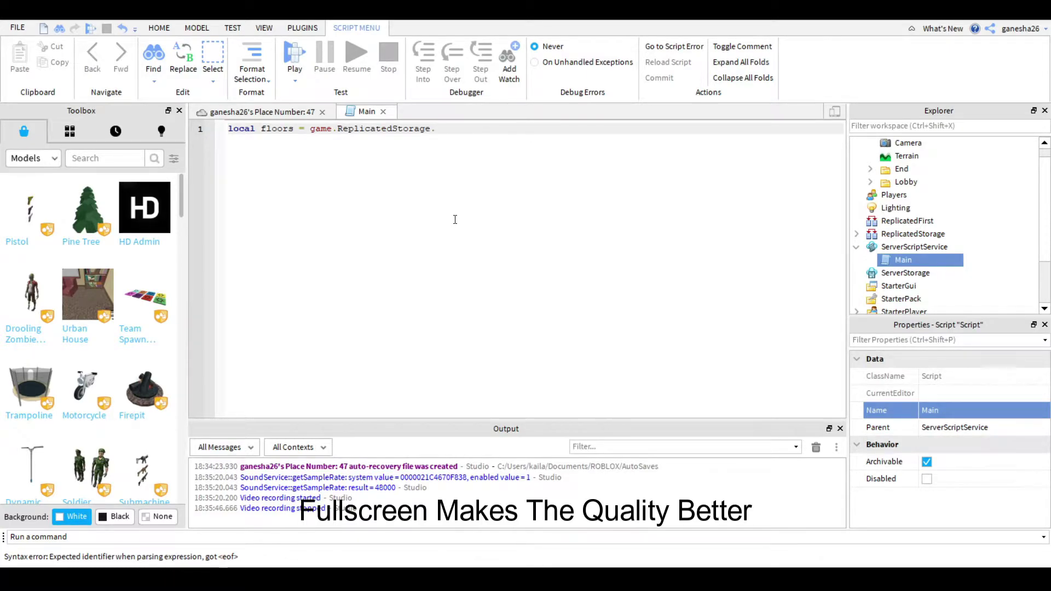
text(.Floors)
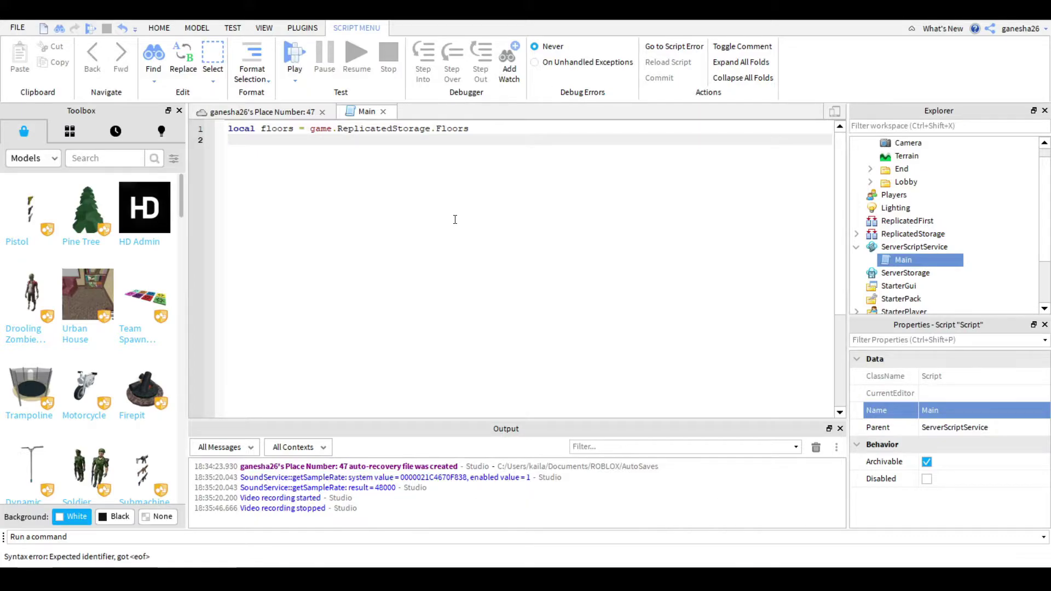
key(Return)
key(Return)
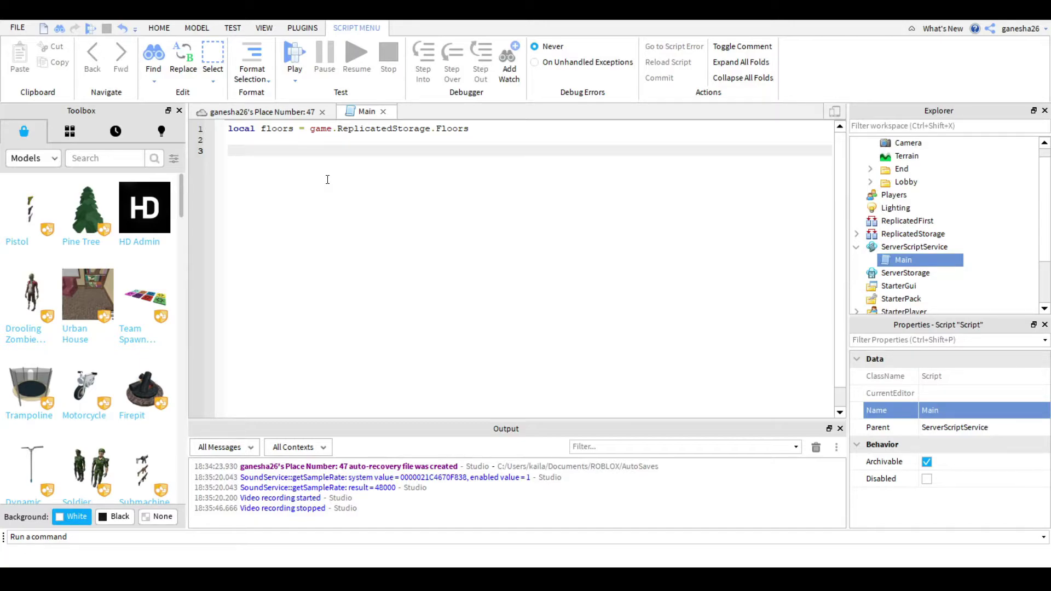
Define an empty local function named makeFloors() below the floors variable.
text(function)
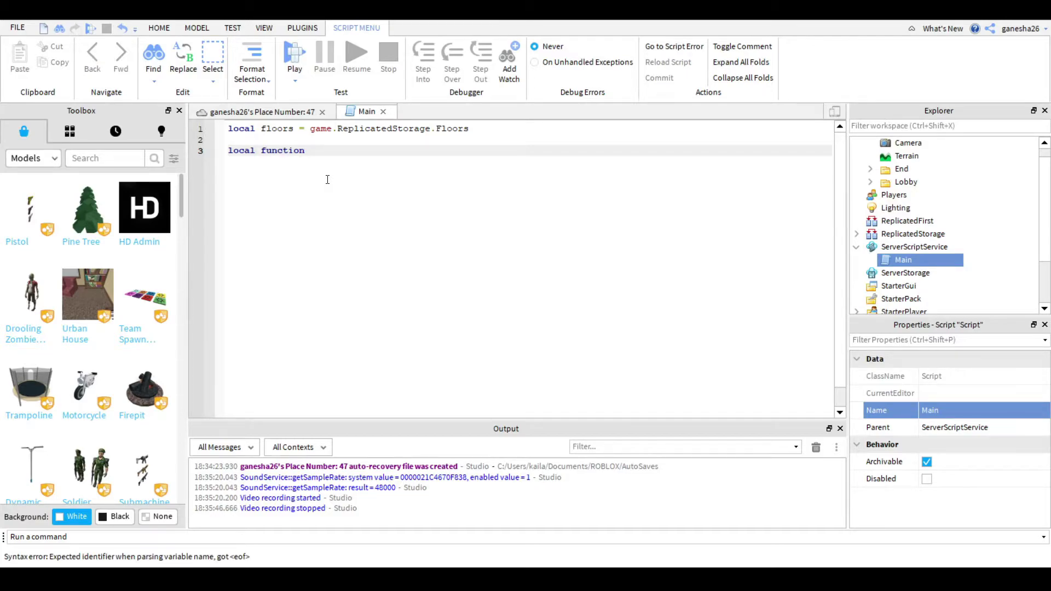
text( getFl)
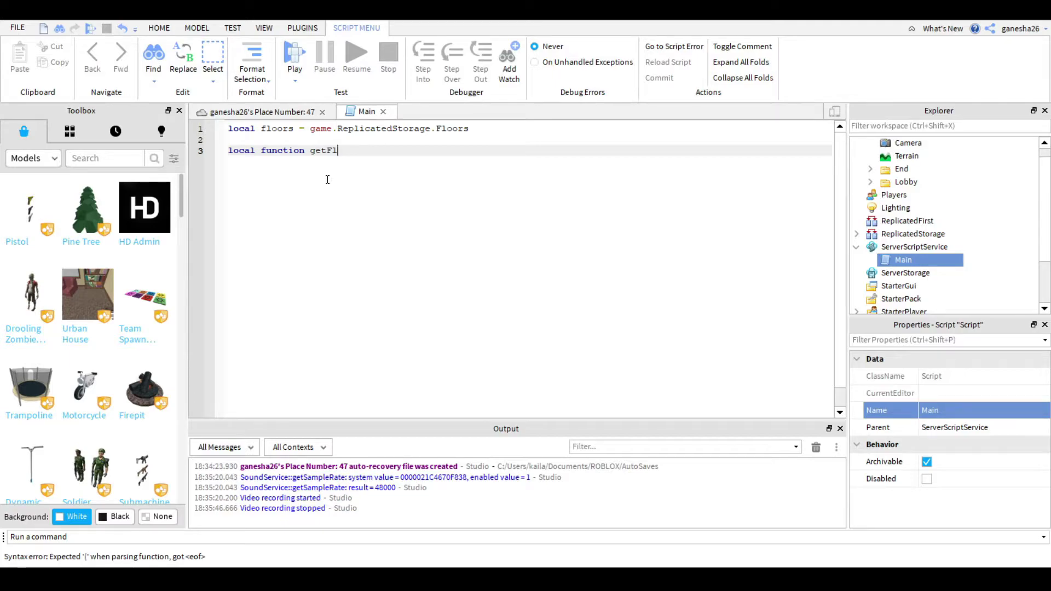
text(omake)
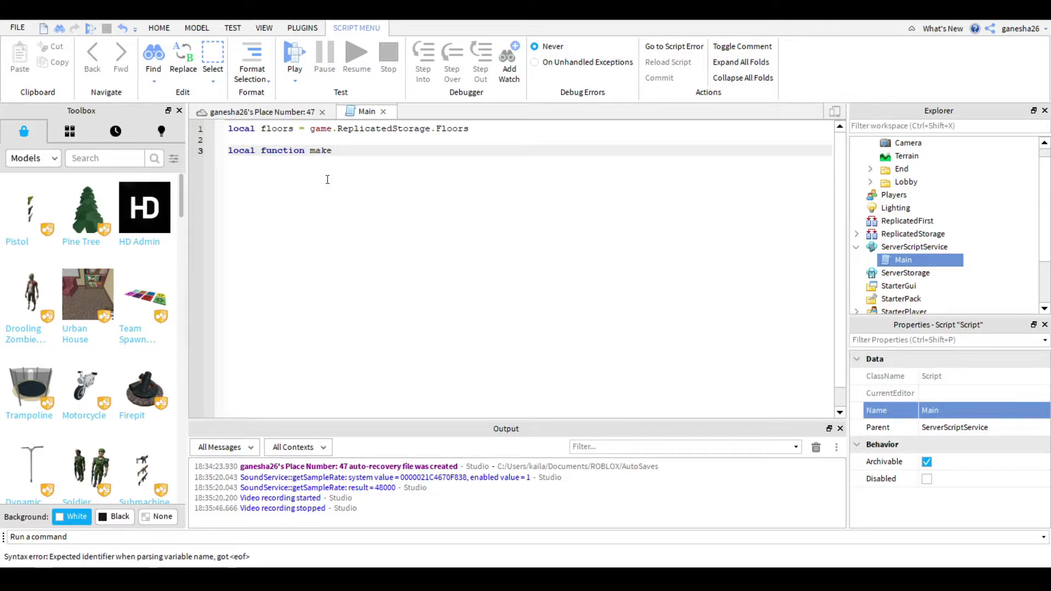
text(())
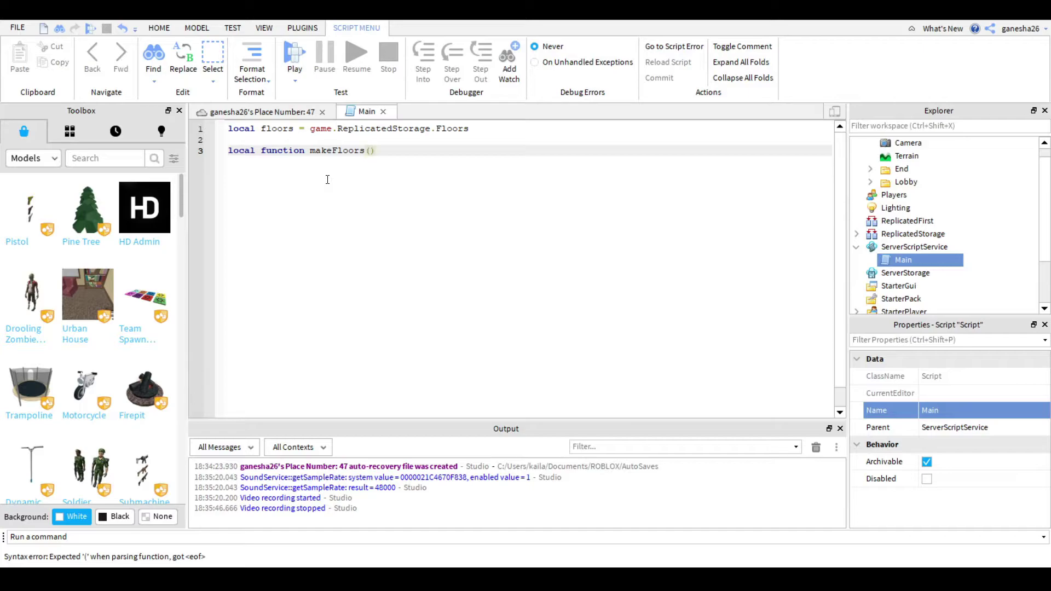
key(Return)
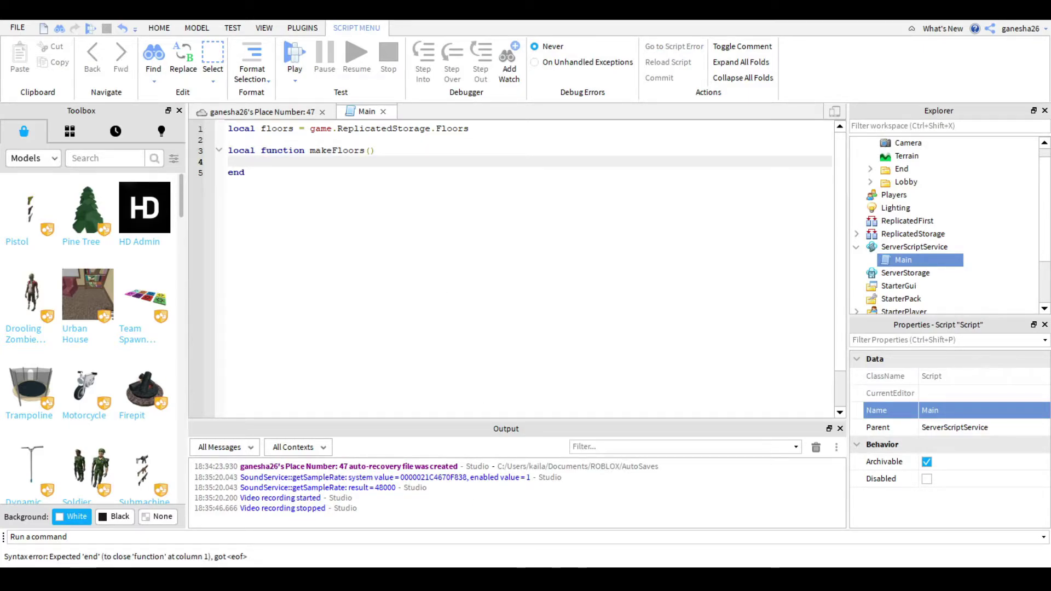
click(244, 172)
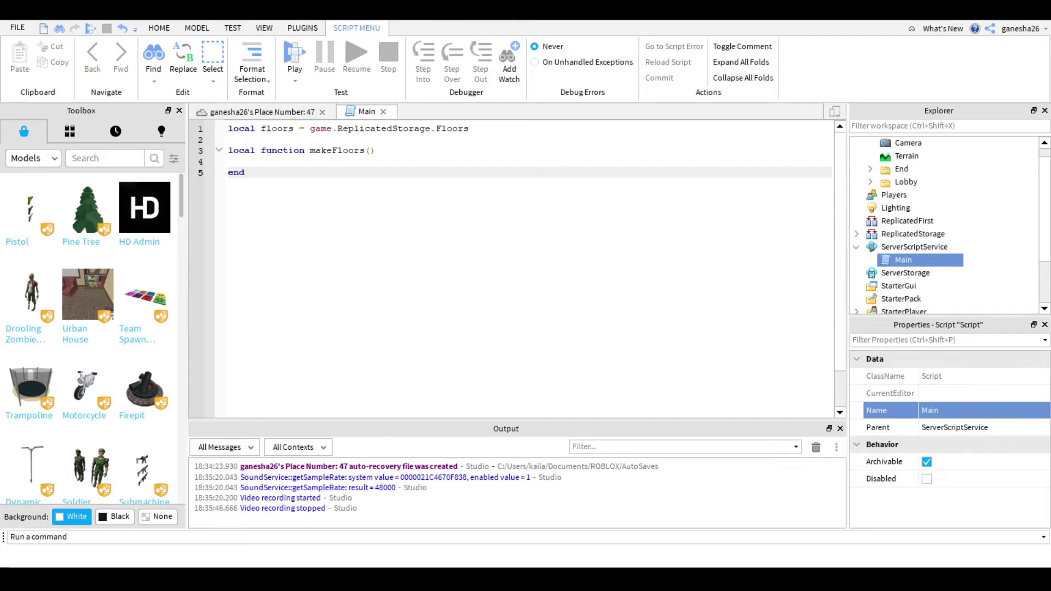
Return to the 3D view and move the Floor1 model from the Floors folder into the Workspace.
click(273, 113)
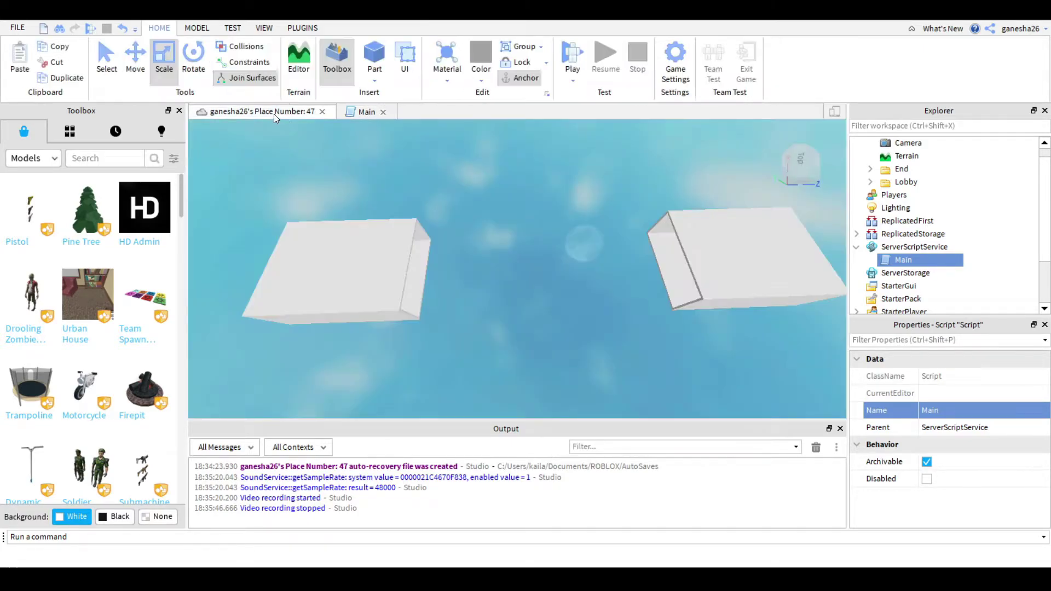
click(857, 234)
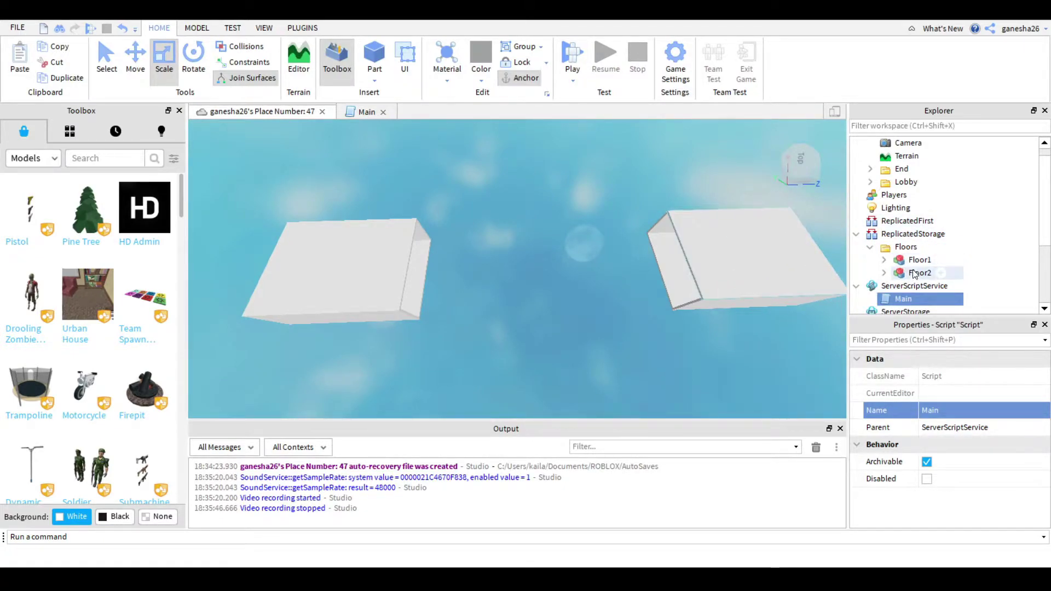
double_click(902, 298)
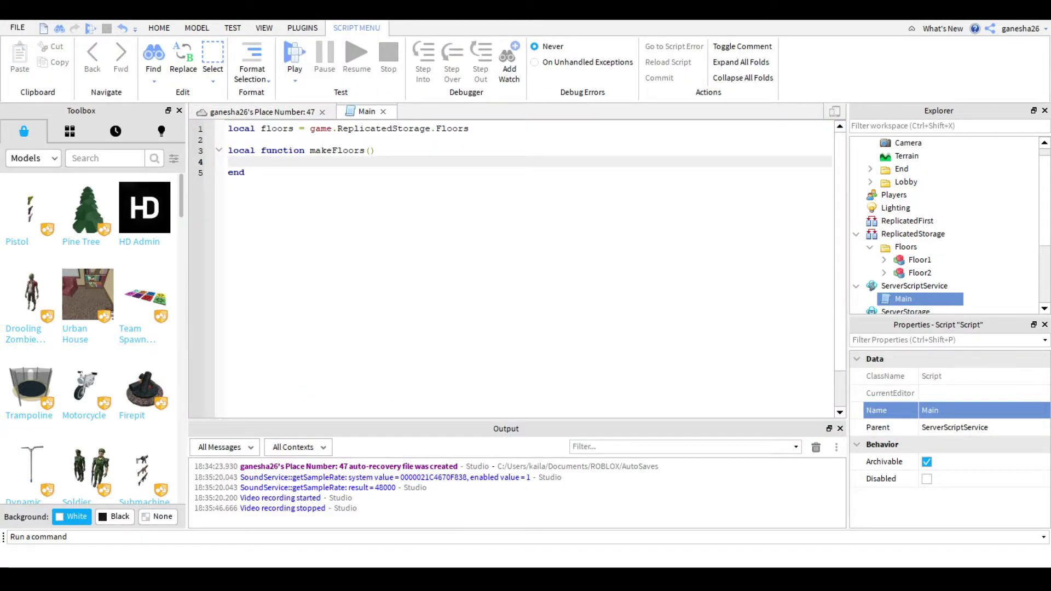
click(246, 112)
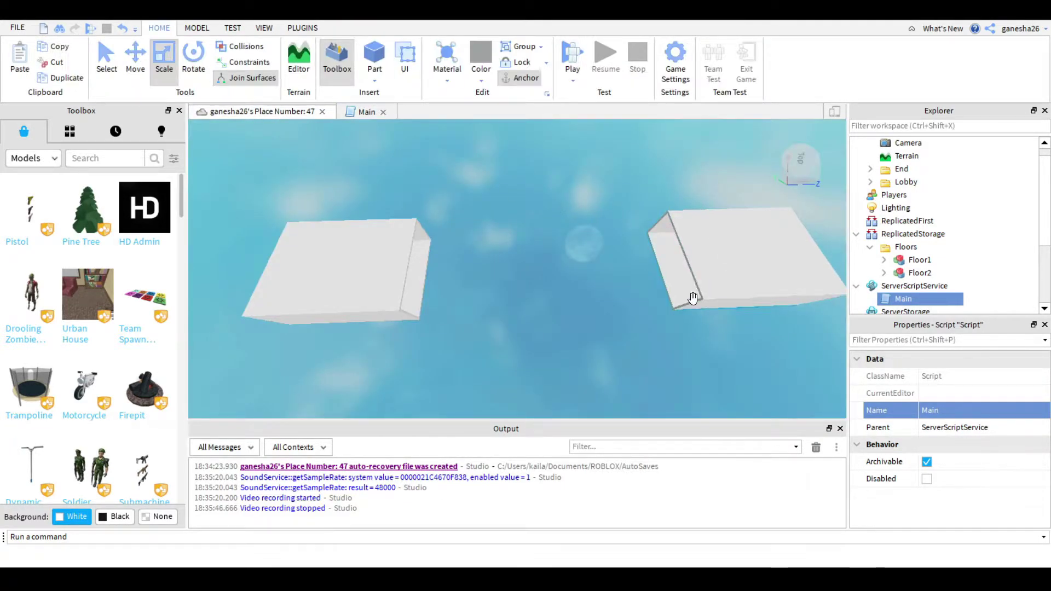
click(614, 314)
drag(919, 260, 938, 145)
right_drag(667, 333, 655, 350)
key(w)
Duplicate the Floor1 model and slide the copy lengthwise along the blue axis to fill the remaining gap before the opposite box.
click(139, 69)
right_drag(378, 213, 503, 272)
scroll(503, 273, down, 5)
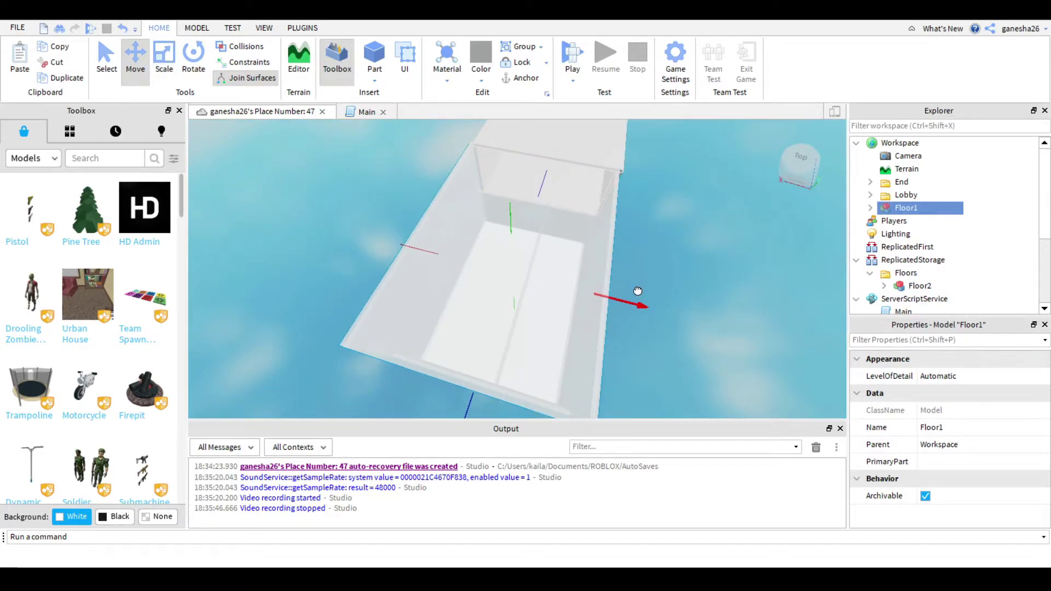
scroll(671, 287, up, 4)
right_drag(671, 287, 670, 287)
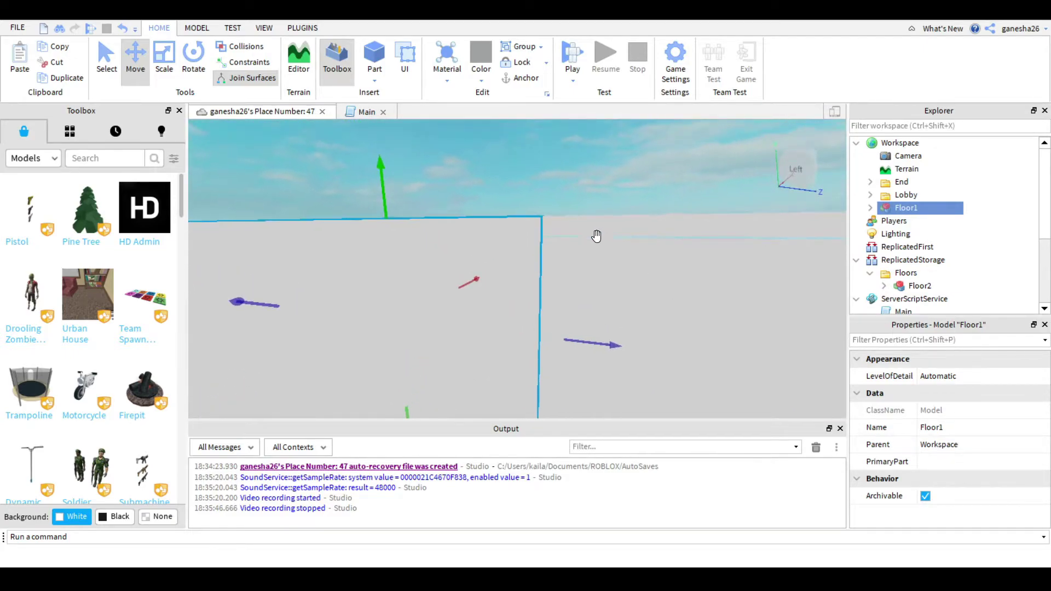
right_drag(597, 237, 599, 239)
key(ctrl+d)
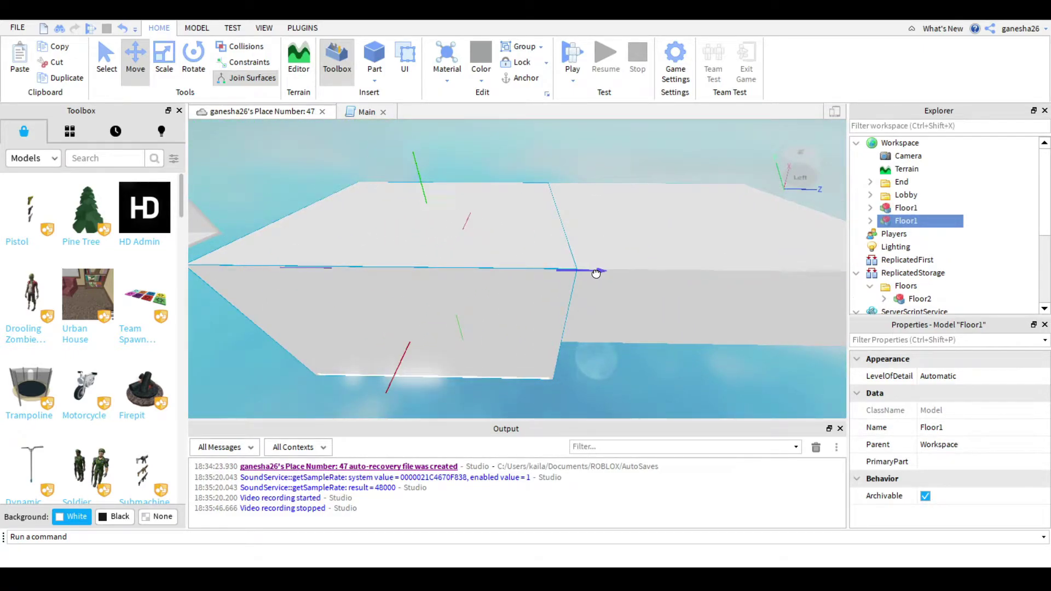
drag(572, 280, 544, 280)
key(a)
scroll(605, 321, up, 5)
right_drag(605, 321, 594, 313)
Duplicate the Center part of the first Floor1 model, move the copy directly into the Workspace and rename it Center1.
click(901, 209)
scroll(594, 312, down, 2)
scroll(594, 312, up, 2)
click(871, 208)
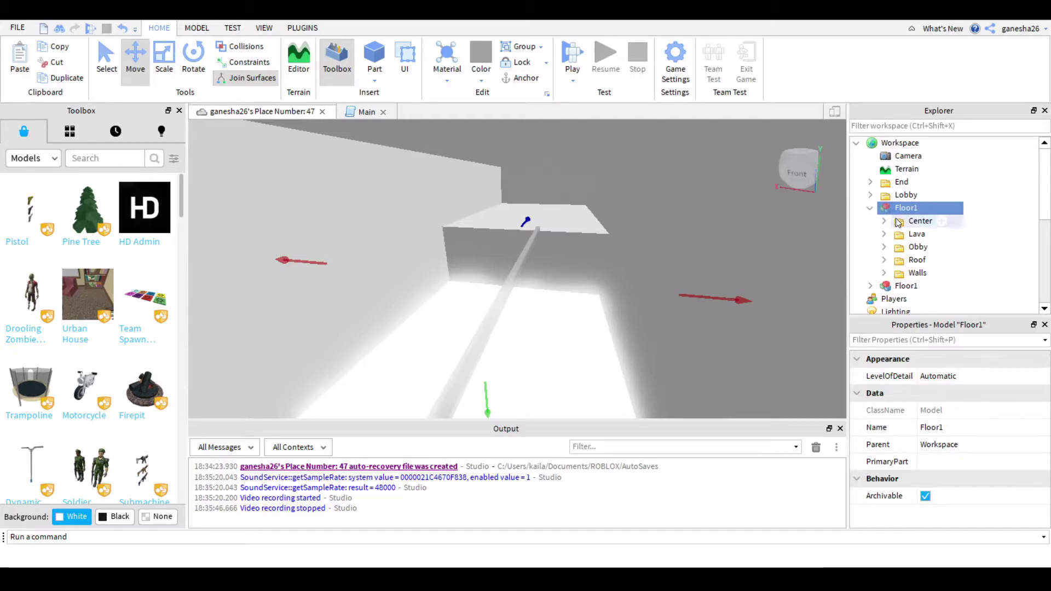
click(884, 221)
click(909, 233)
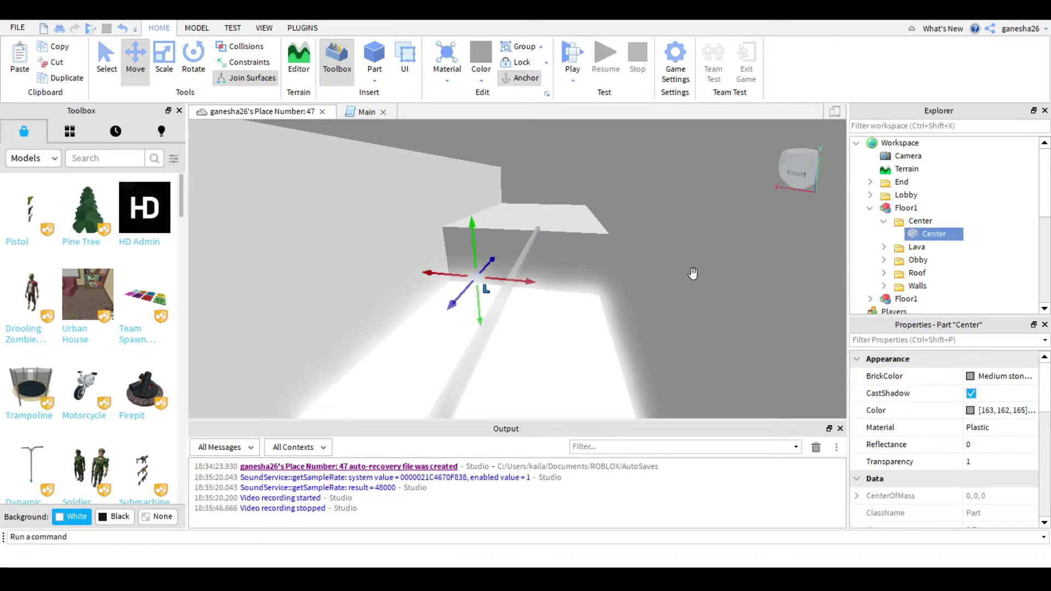
click(930, 247)
mouse_move(926, 252)
drag(926, 249, 921, 145)
click(921, 299)
text(1)
key(Return)
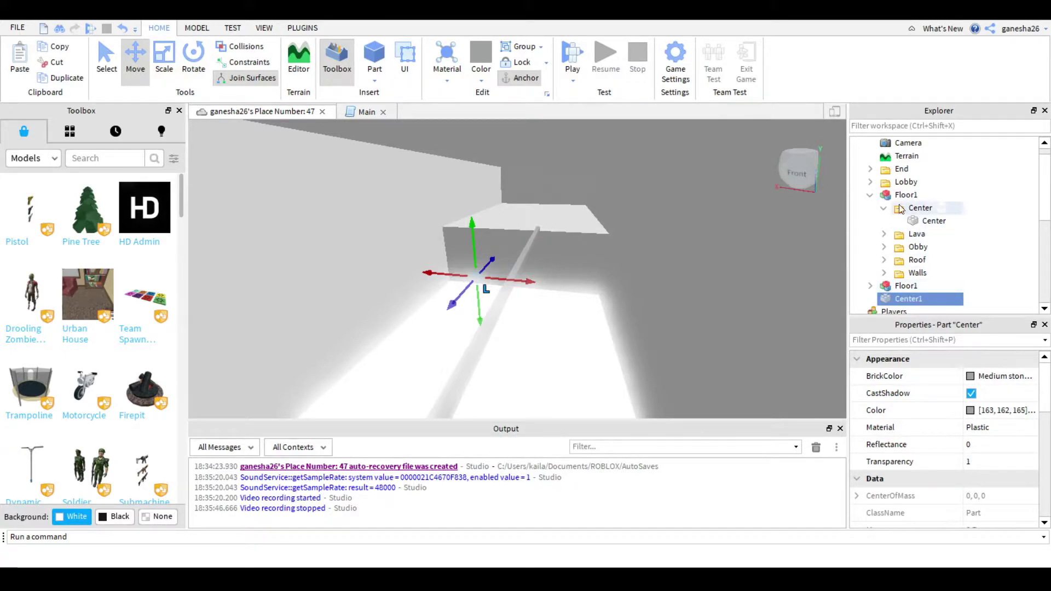
Move the first Floor1 model from the Workspace back into the Floors folder in ReplicatedStorage.
click(870, 195)
drag(908, 200, 933, 286)
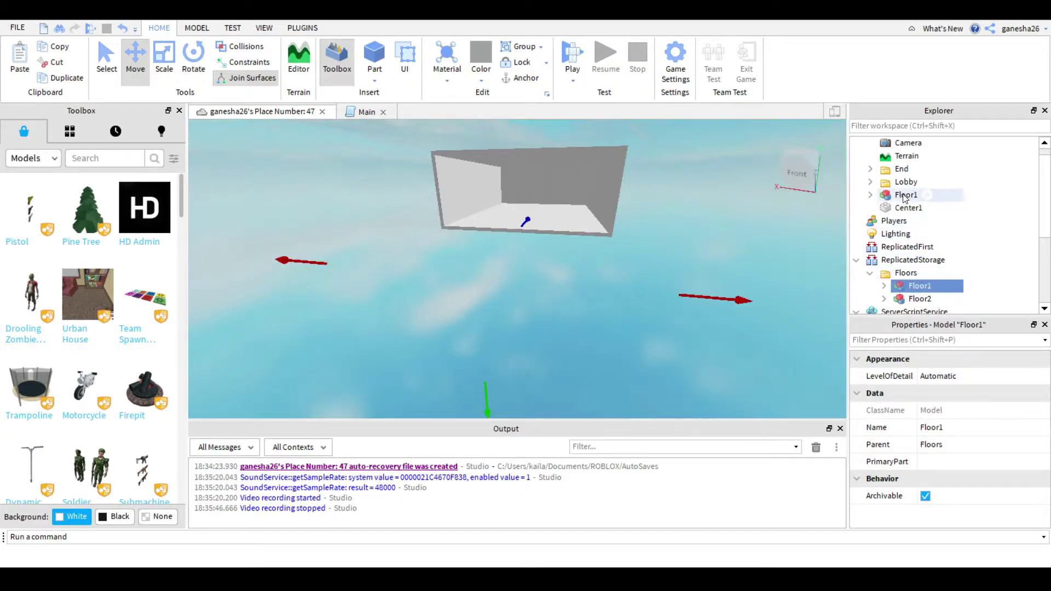
Duplicate the Center part of the remaining Workspace Floor1, move the copy directly into the Workspace and rename it Center2.
click(900, 196)
key(f)
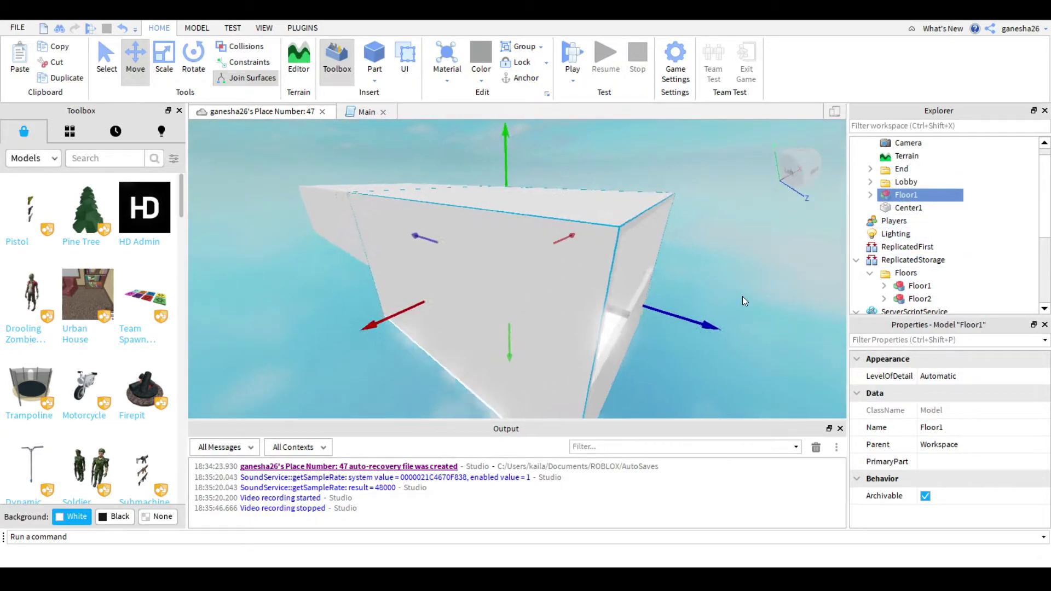
scroll(742, 297, up, 2)
click(870, 195)
click(883, 208)
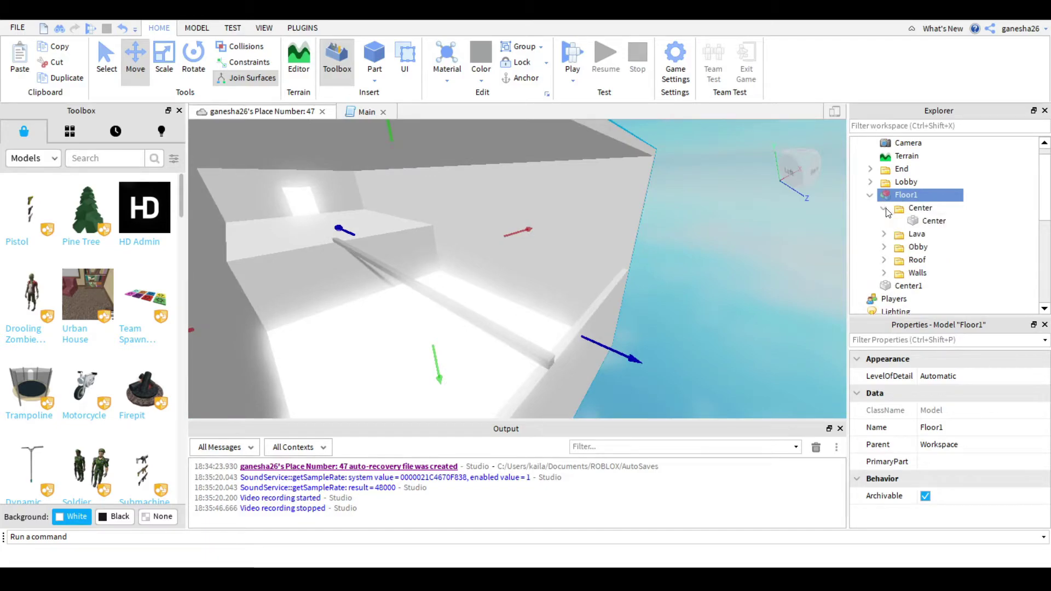
click(920, 222)
key(ctrl+d)
drag(920, 235, 924, 144)
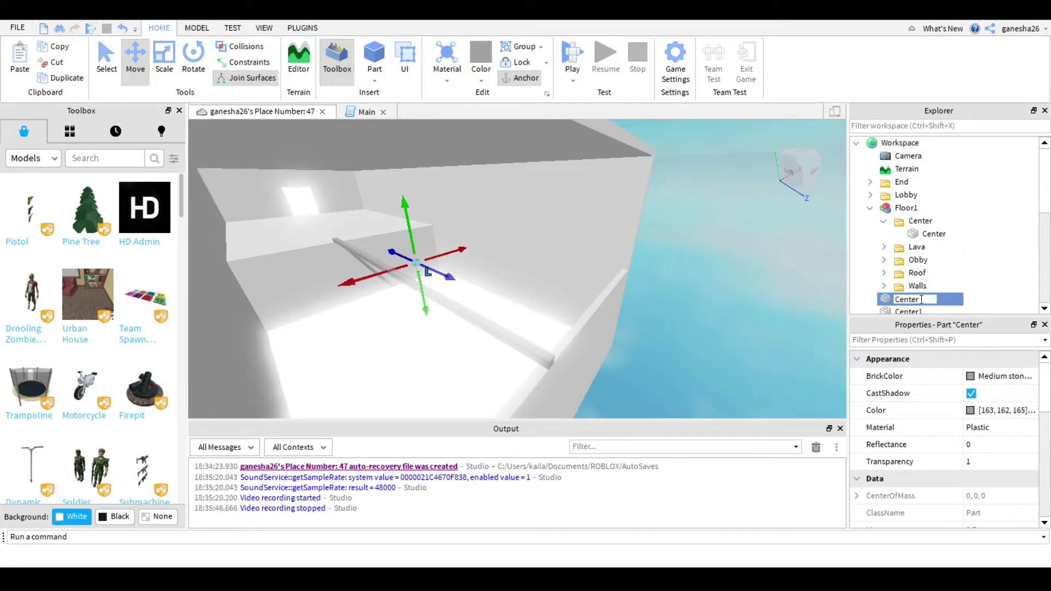
text(2)
key(Return)
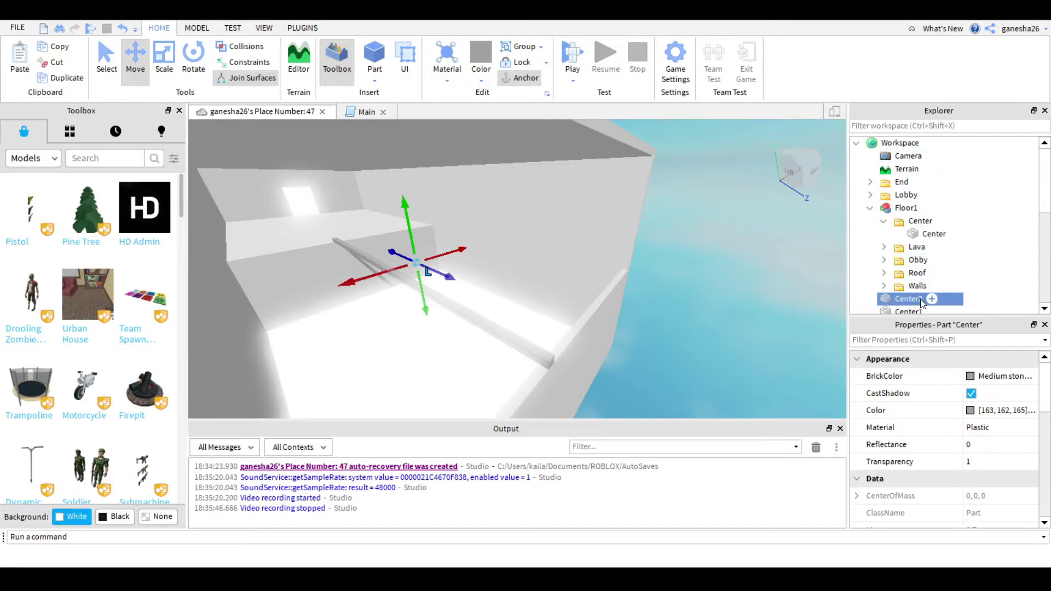
Delete the remaining Floor1 model from the Workspace, keeping the Center1 and Center2 parts.
click(897, 209)
key(Delete)
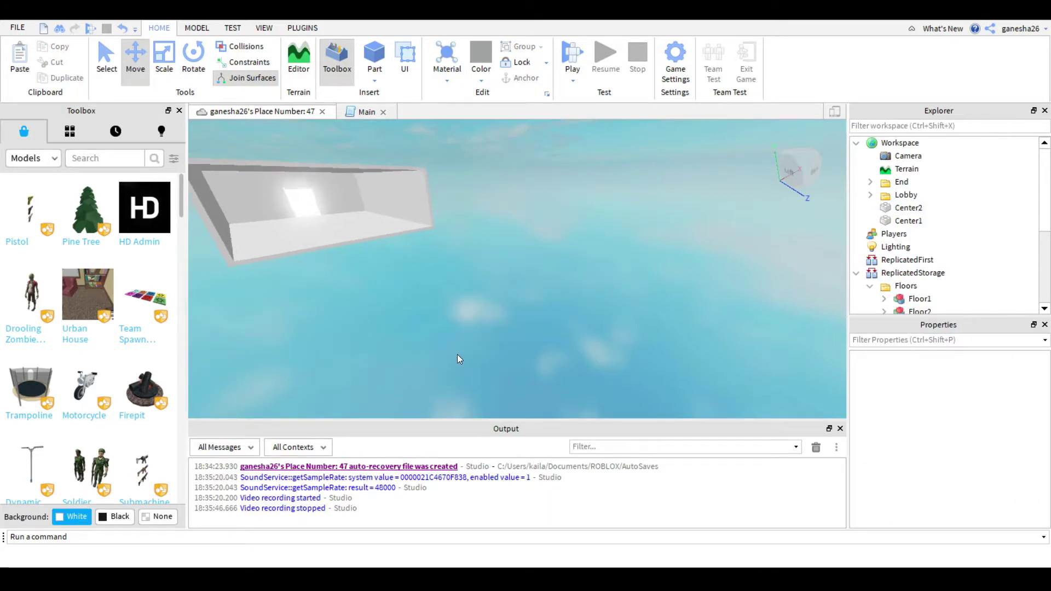
right_drag(457, 354, 493, 353)
scroll(457, 353, down, 3)
drag(594, 350, 493, 288)
click(632, 379)
In the Main script's makeFloors function, declare local floor1 as floors:GetChildren()[math.random(1, #floors:GetChildren())].
scroll(904, 263, down, 3)
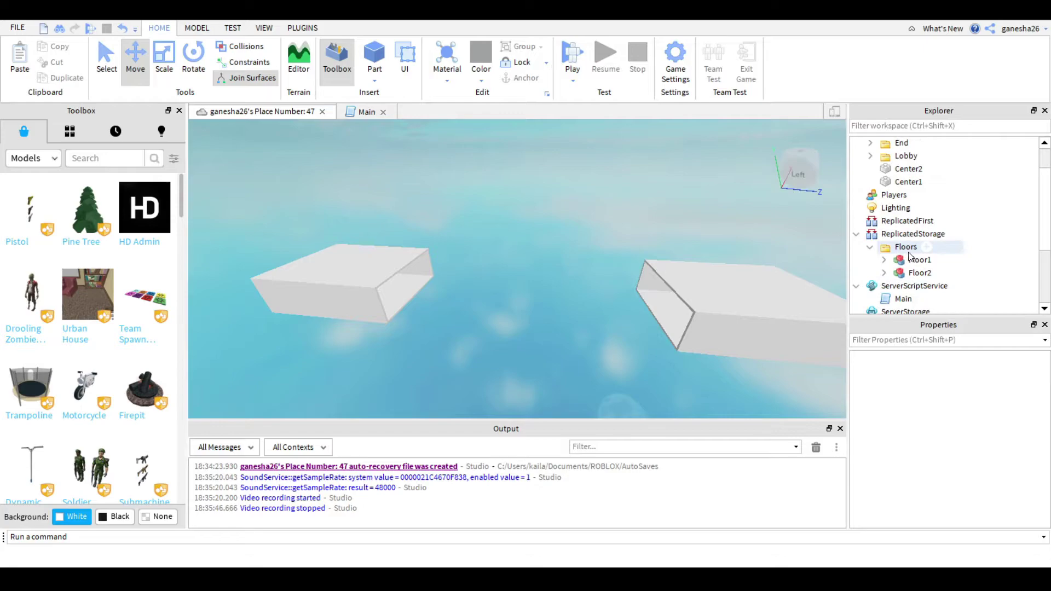
double_click(903, 221)
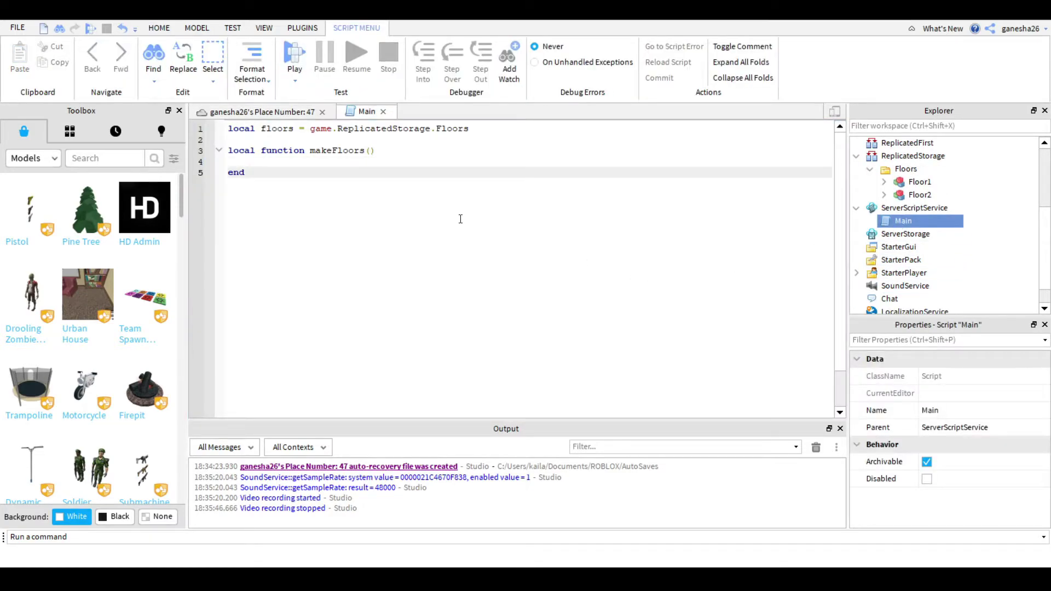
click(380, 159)
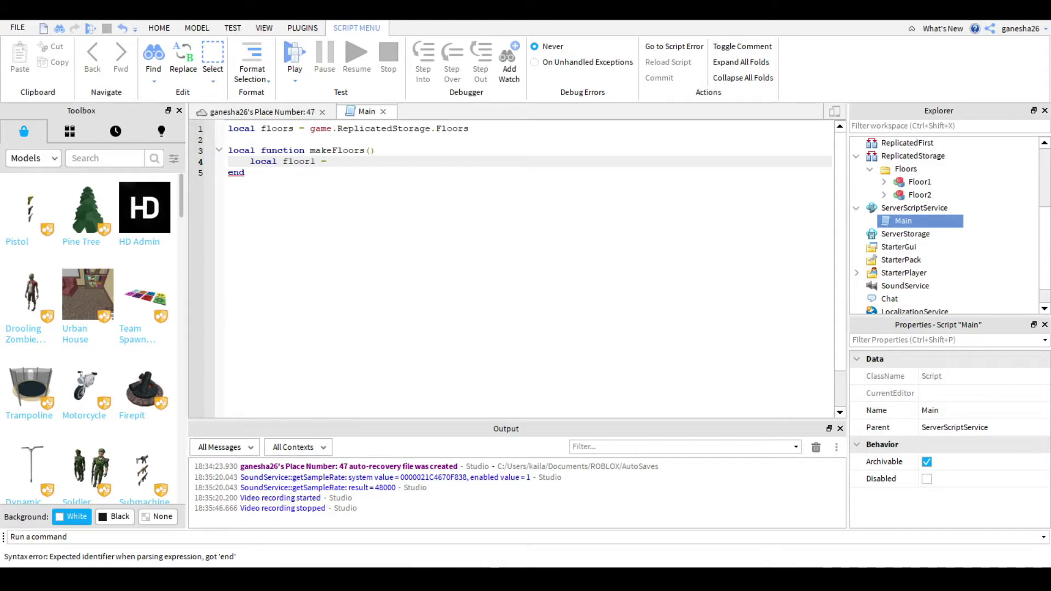
text(floors:GetChildren()
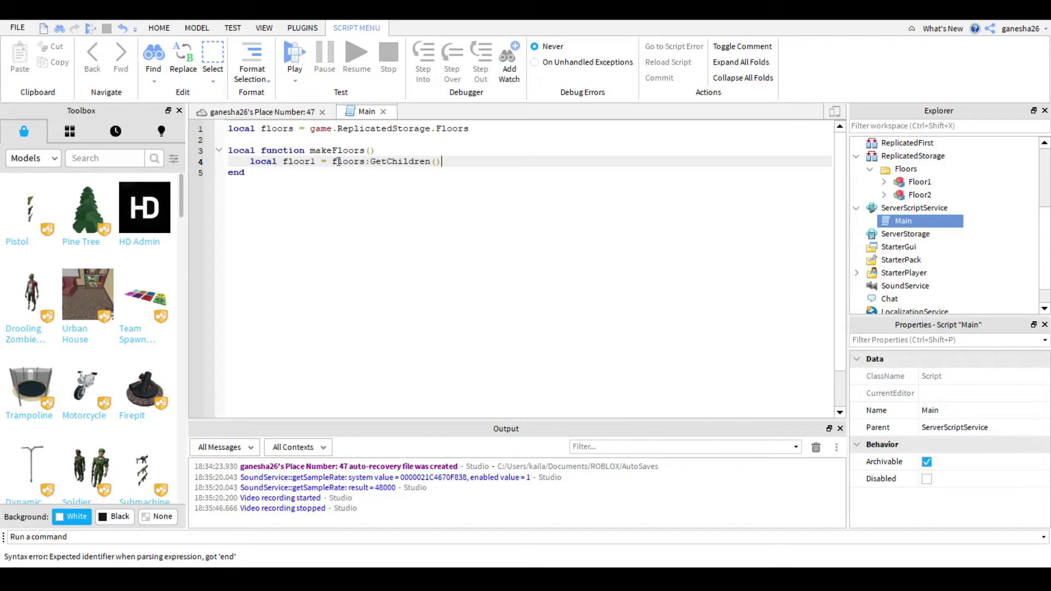
text([)
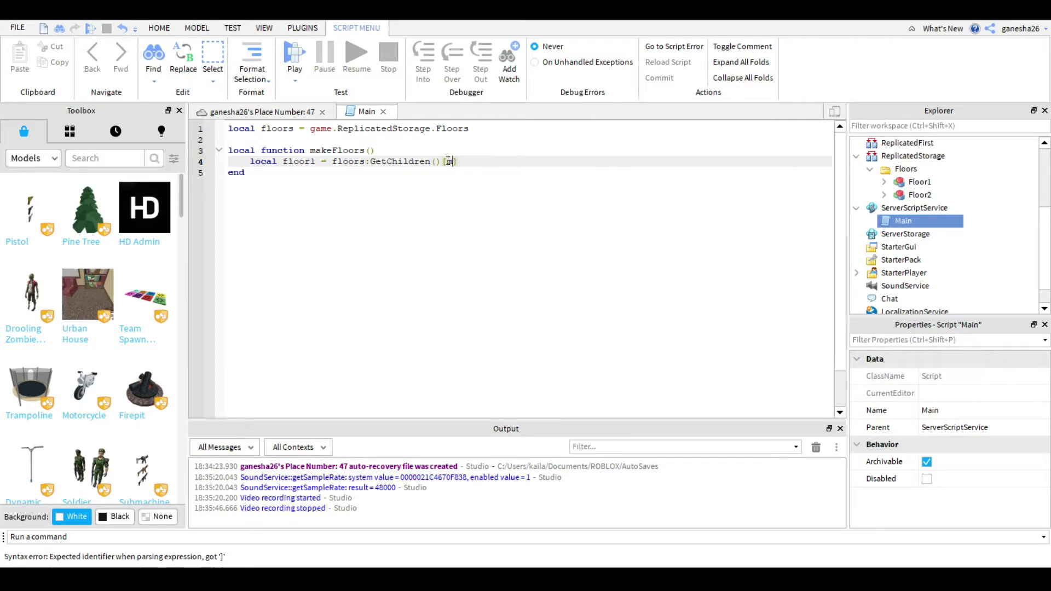
text(math.random(1,)
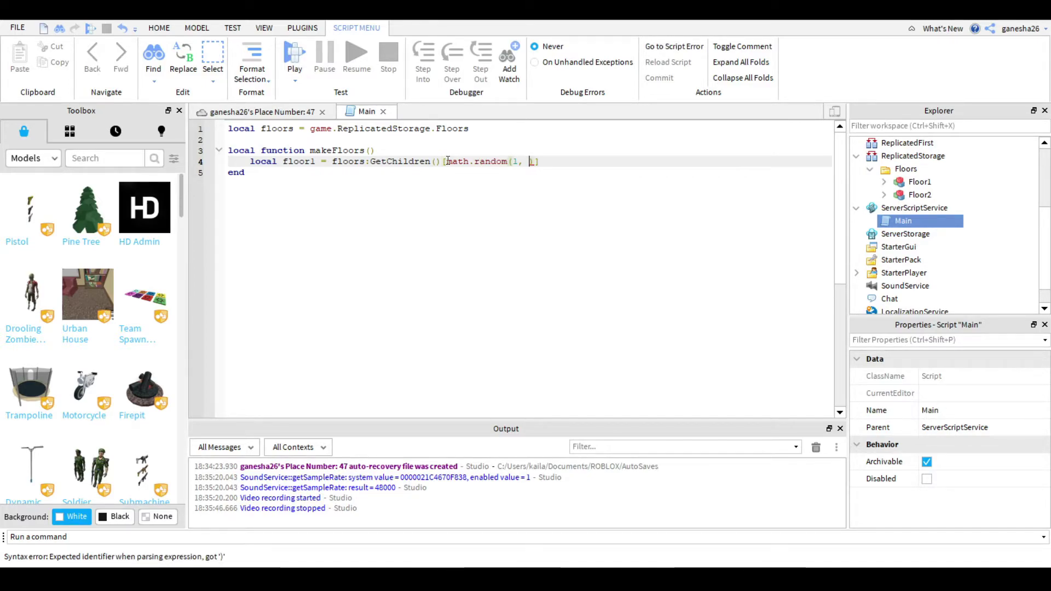
text(#floors:GetChildren()
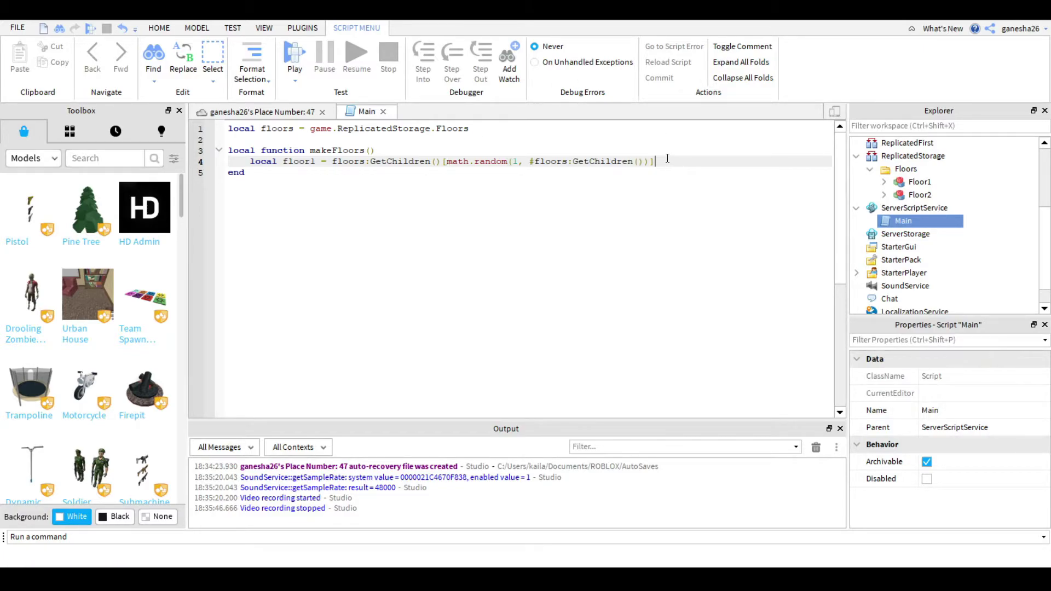
Duplicate the floor1 declaration onto the following line and rename the copied variable floor2.
key(shift+Home)
key(ctrl+c)
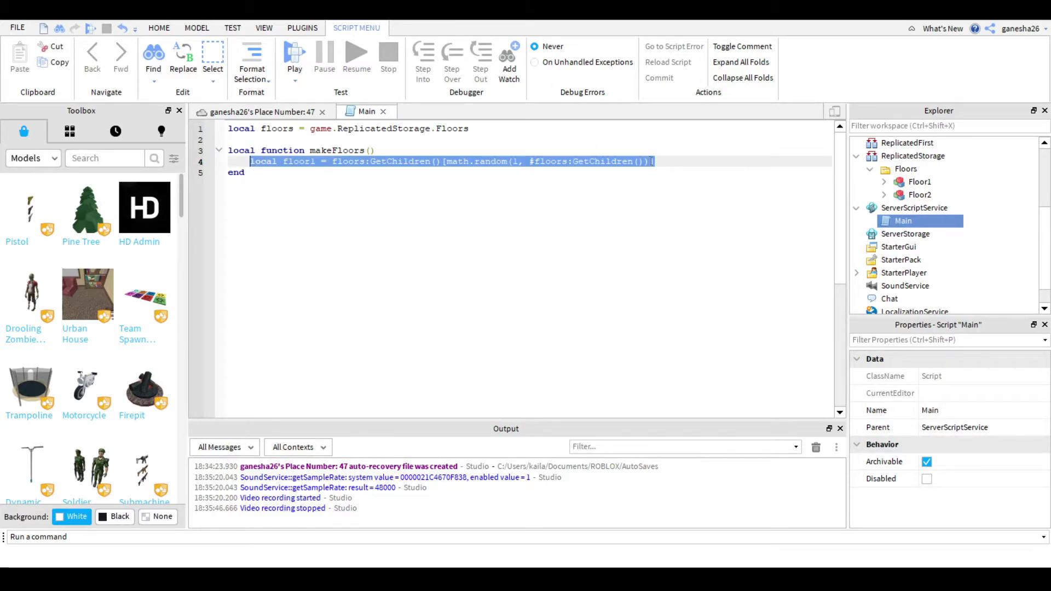
click(667, 163)
key(Return)
key(ctrl+v)
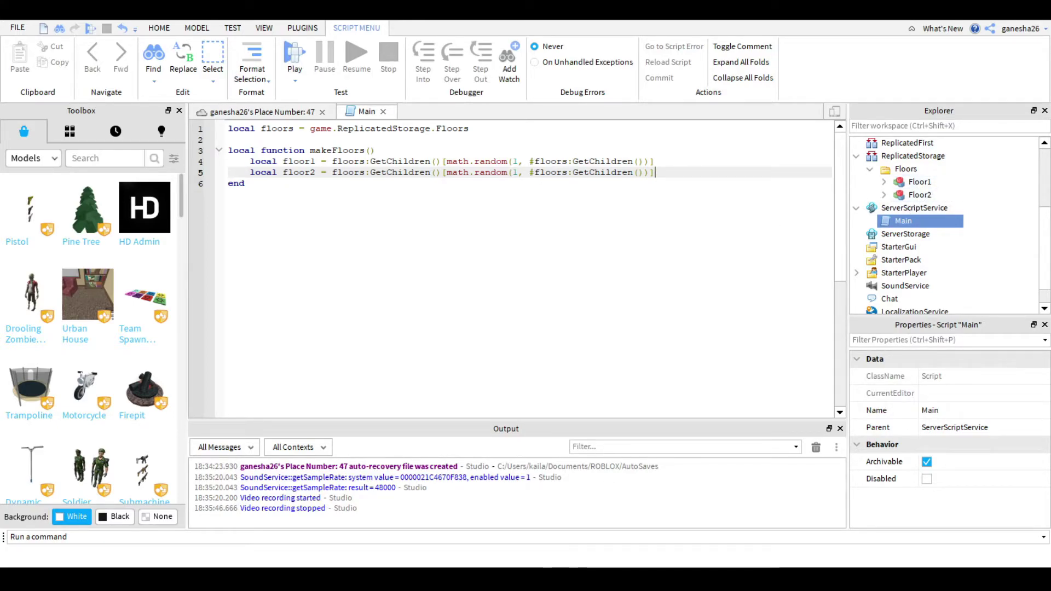
Examine the gap between the lobby and end structures in the 3D view, where the two floors go.
click(310, 112)
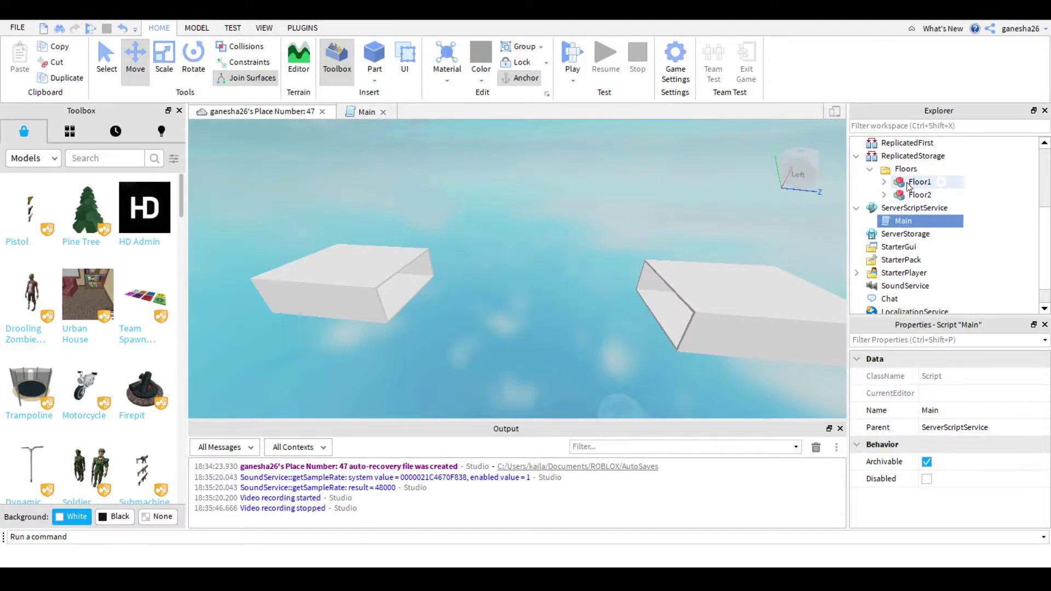
key(s)
key(a)
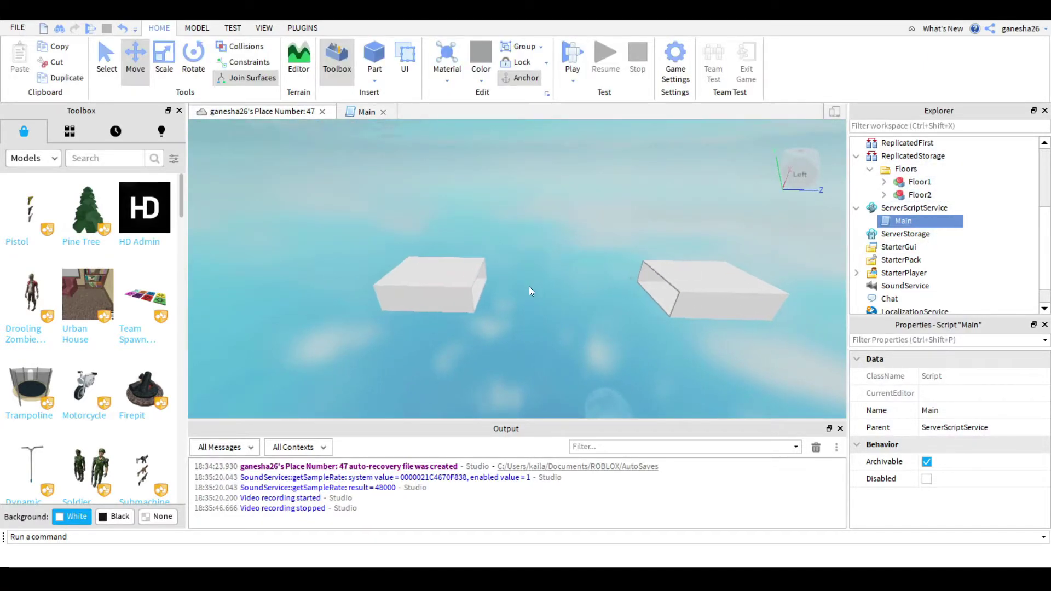
key(d)
key(w)
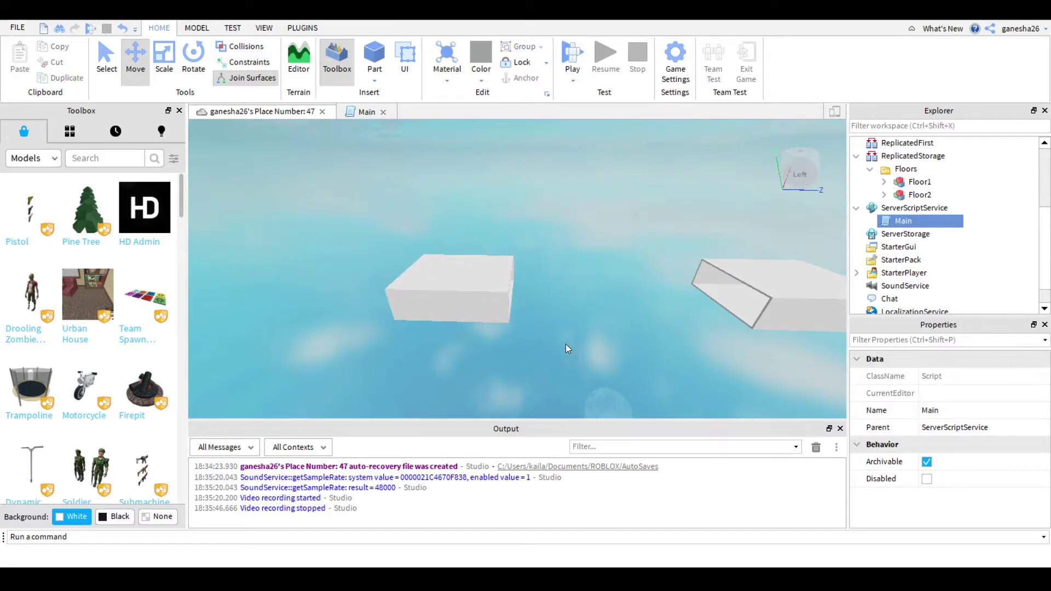
drag(579, 365, 295, 217)
drag(477, 270, 564, 357)
key(s)
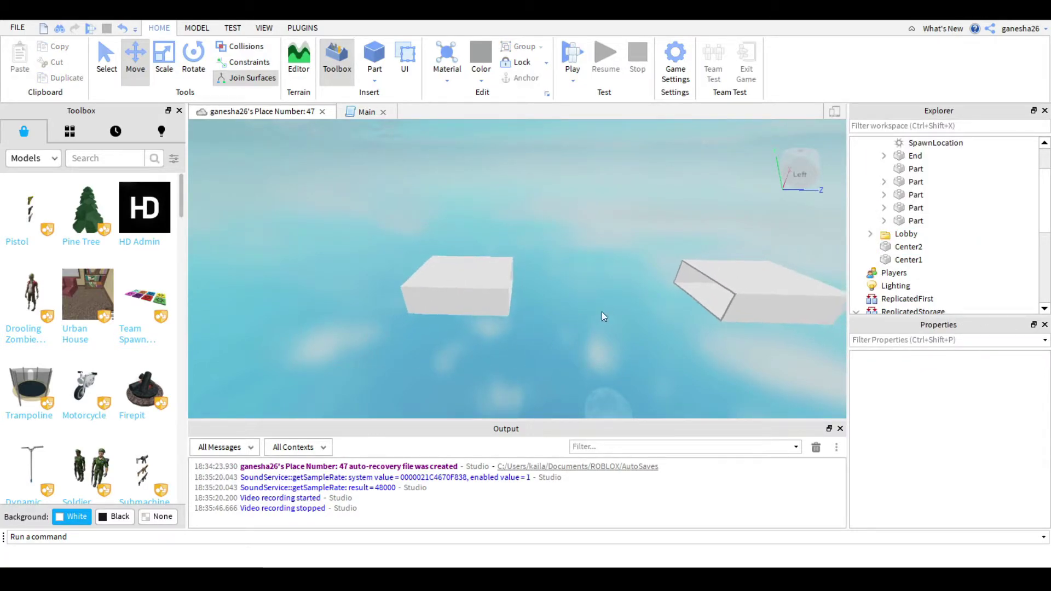
key(a)
key(a)
key(d)
key(w)
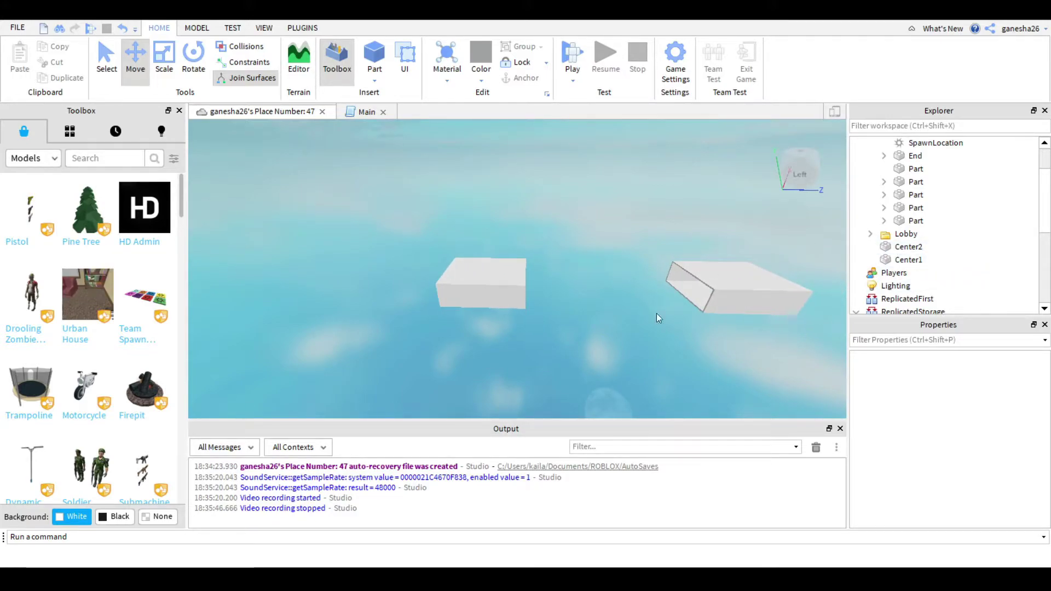
Return to the Main script and open new lines below the floor2 declaration inside makeFloors.
click(364, 112)
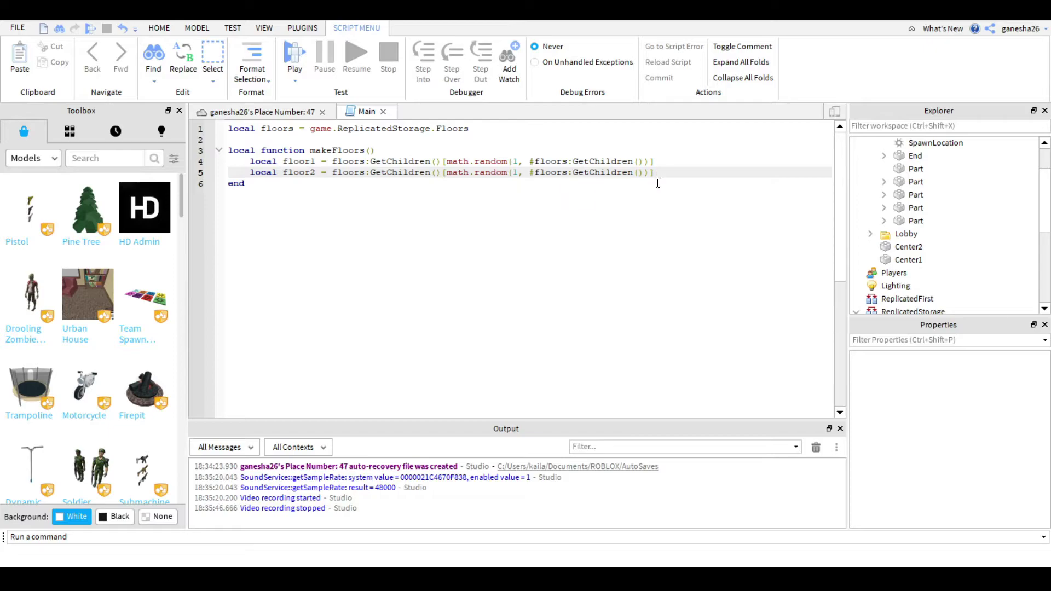
key(Return)
key(Return)
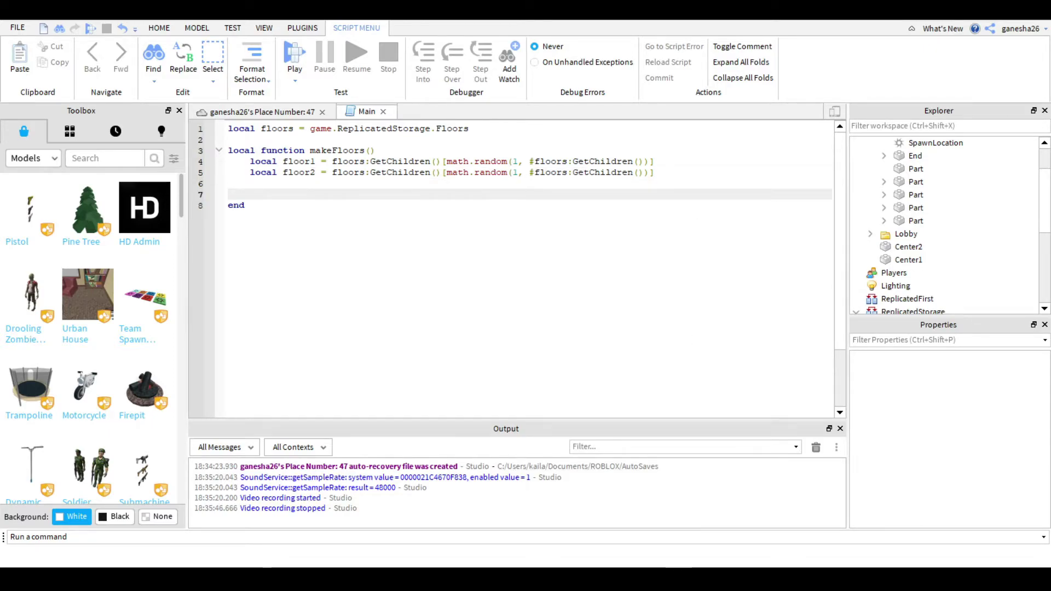